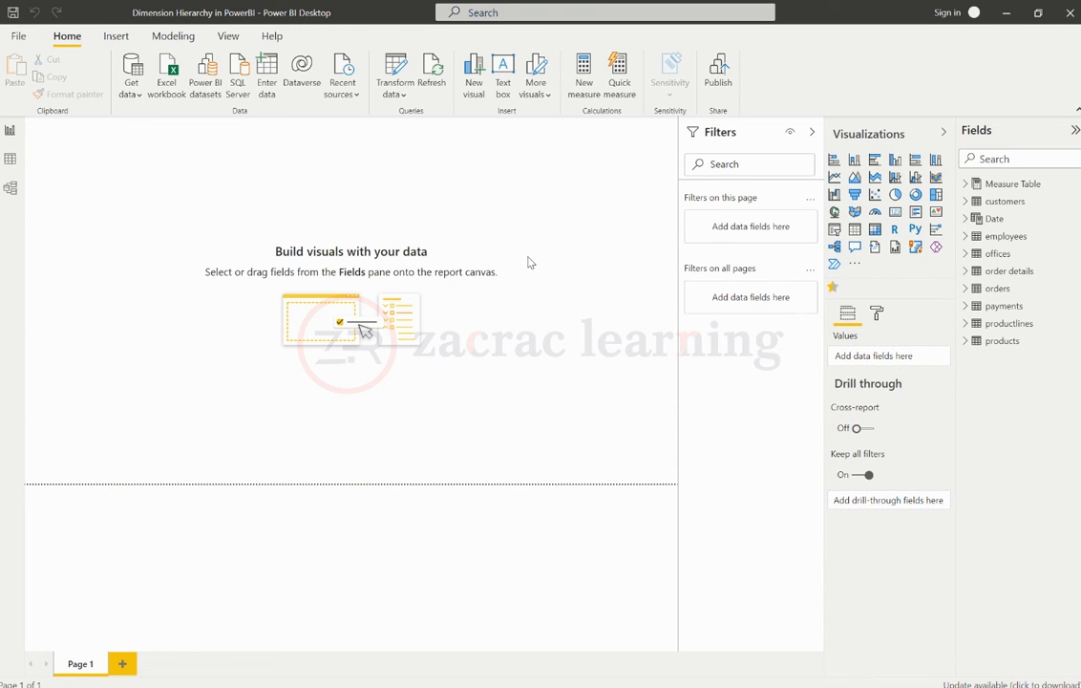
- Insert a clustered column chart, enlarge it to fill the report page, and use the Total Customer measure as its values
{"action": "left_click", "coordinate": [895, 160]}
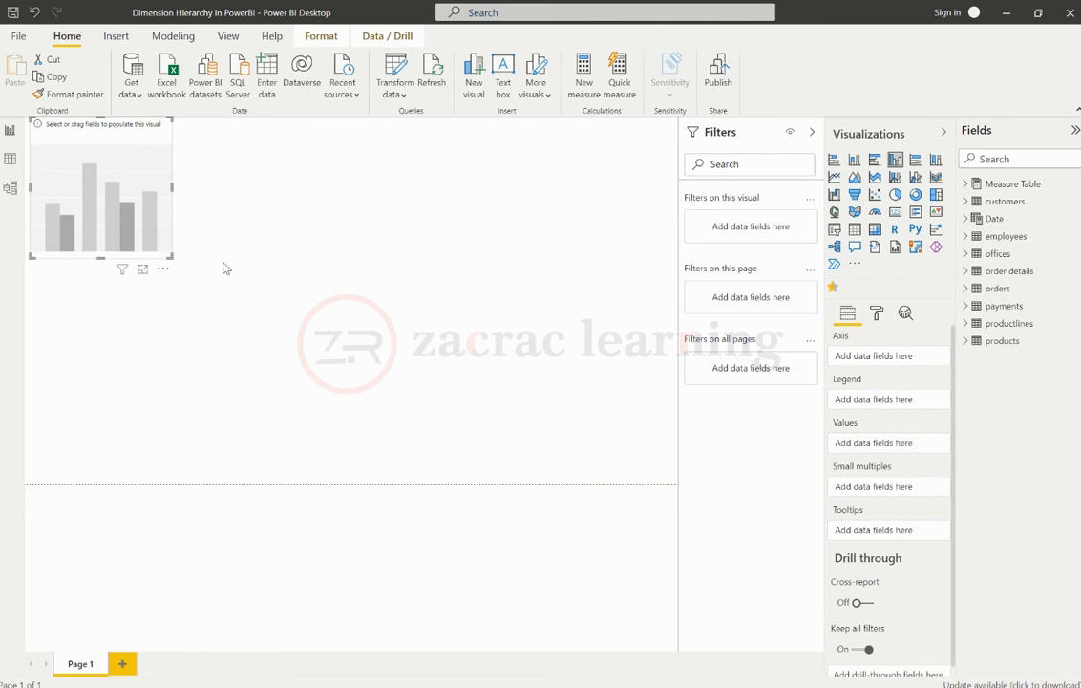
{"action": "left_click_drag", "start_coordinate": [172, 258], "coordinate": [675, 484]}
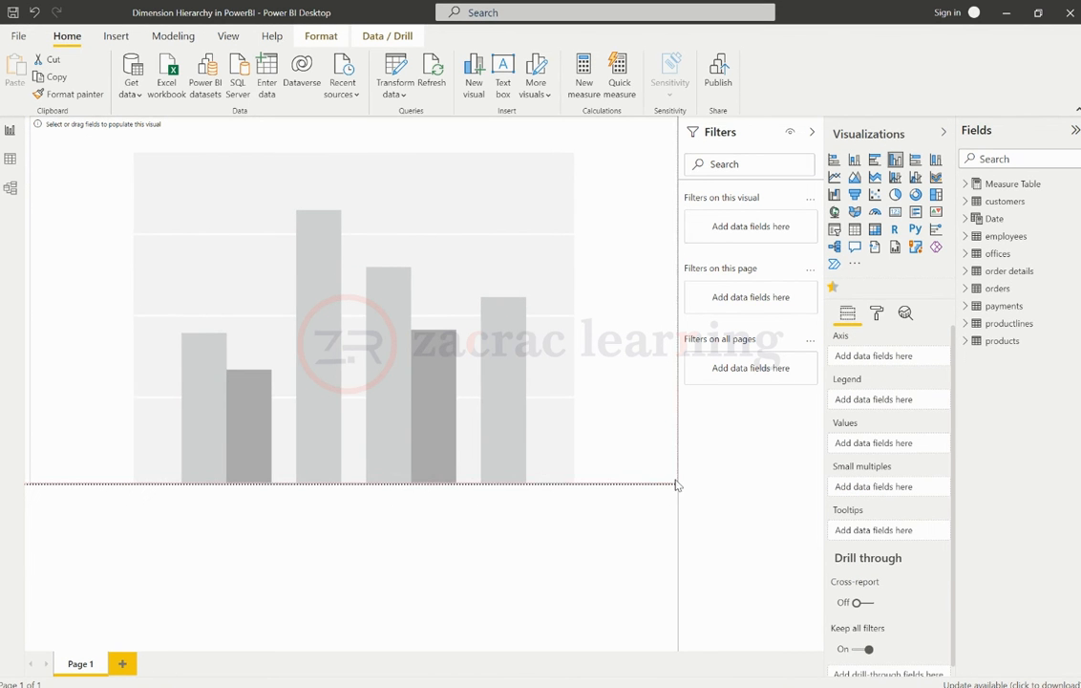
{"action": "left_click", "coordinate": [965, 184]}
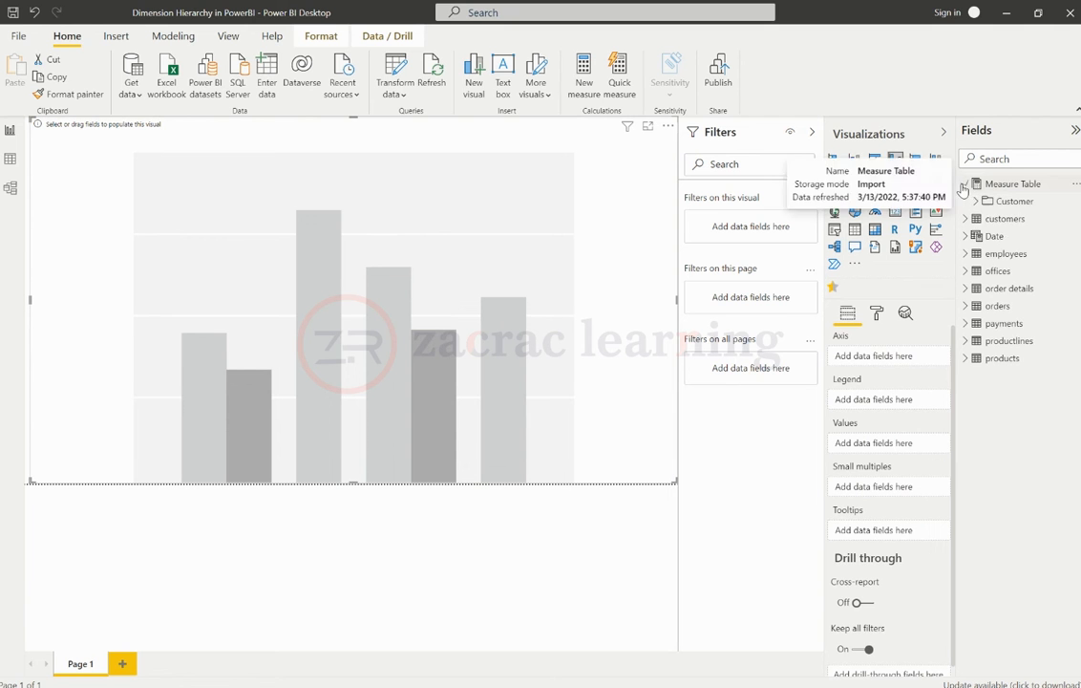
{"action": "left_click", "coordinate": [976, 201]}
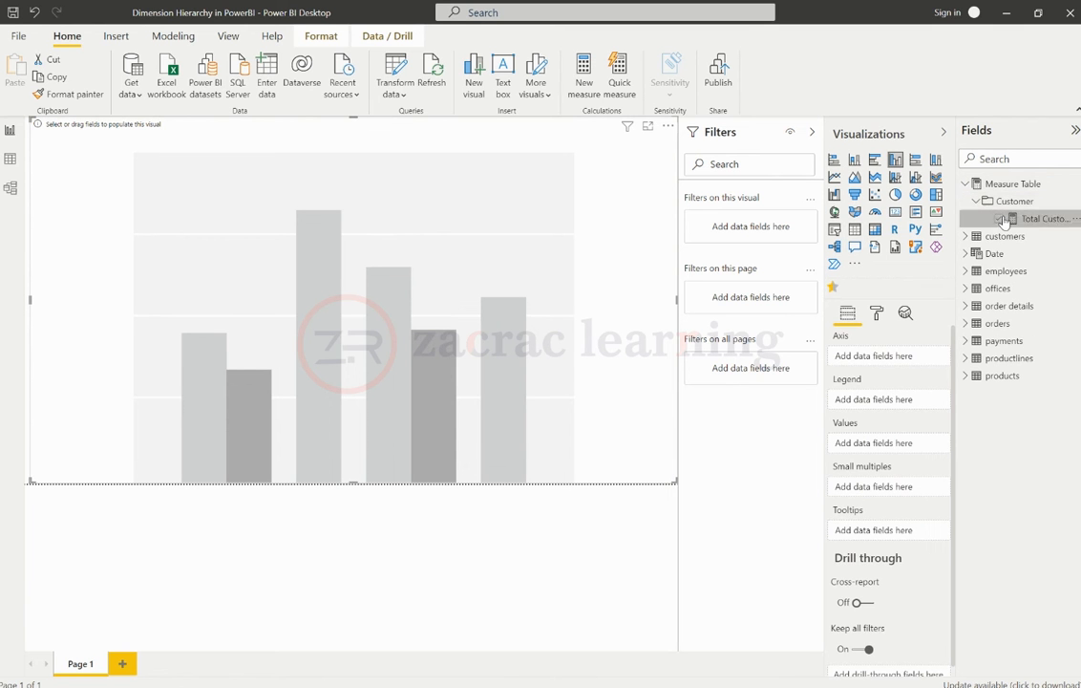
{"action": "left_click", "coordinate": [999, 218]}
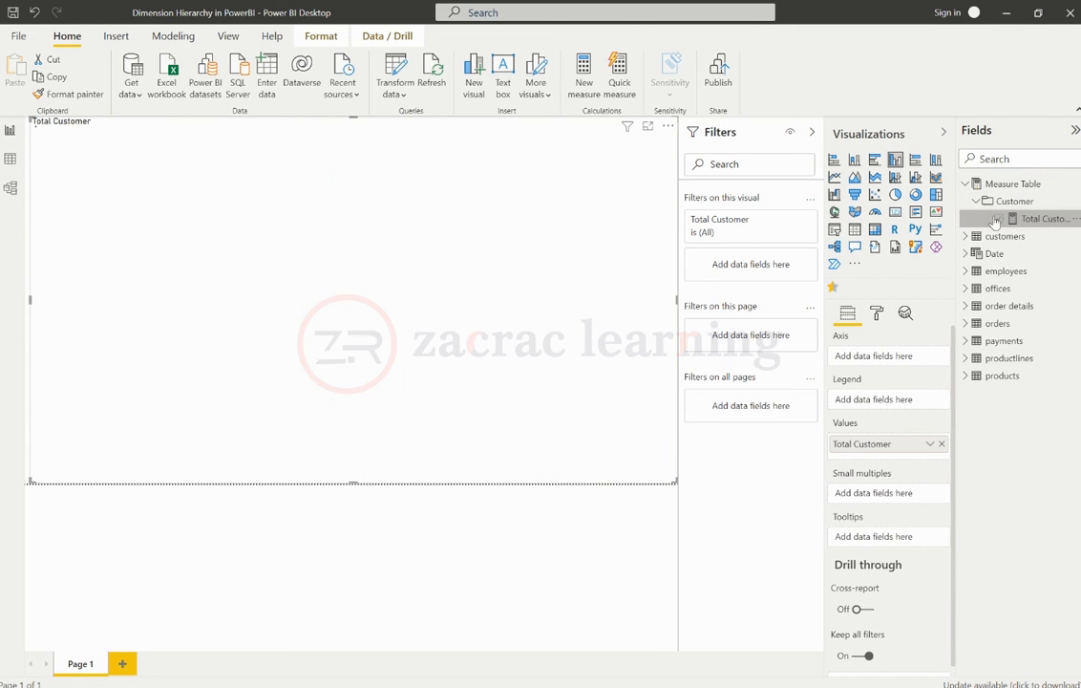
{"action": "left_click", "coordinate": [965, 183]}
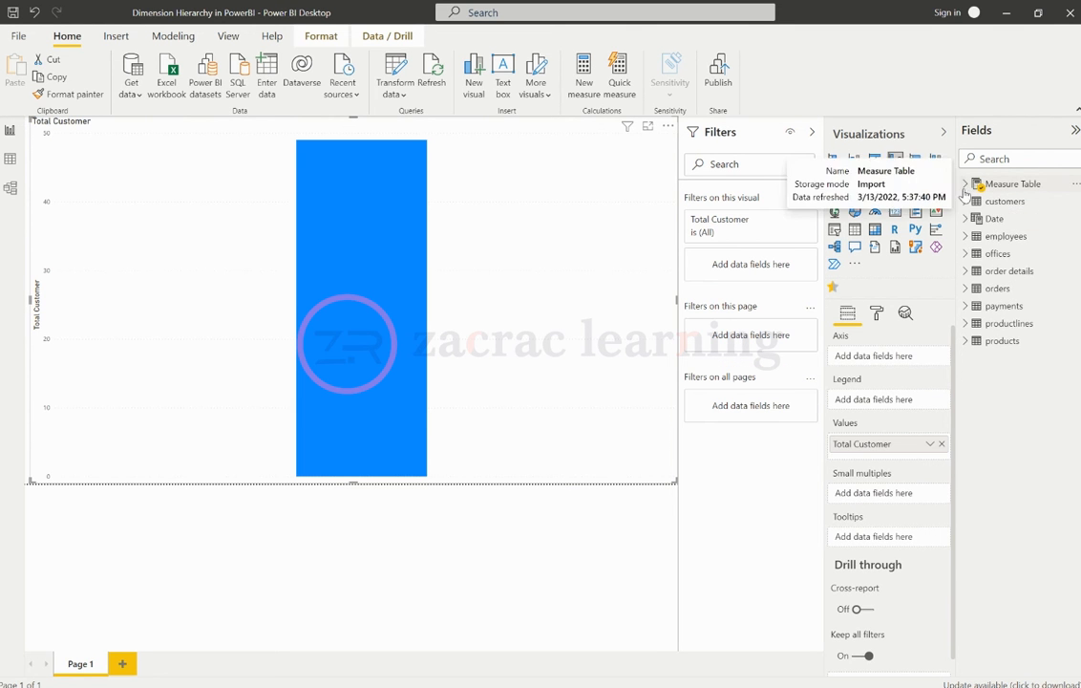
- Add the customers table's country, state and city fields to the chart's axis in that order
{"action": "left_click", "coordinate": [965, 202]}
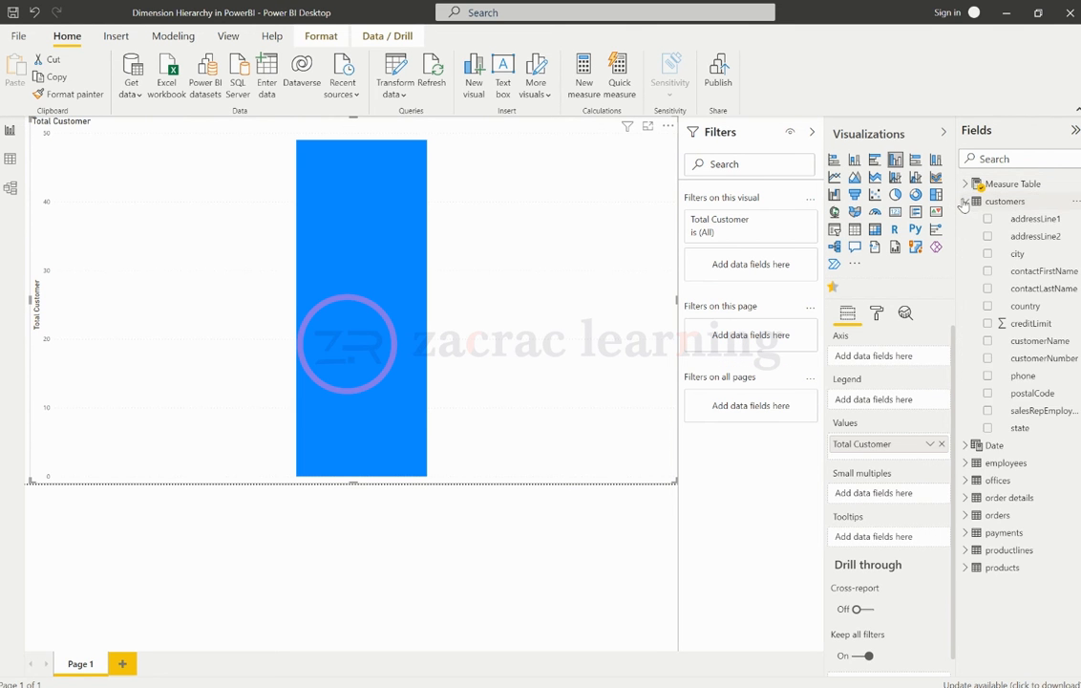
{"action": "left_click", "coordinate": [987, 306]}
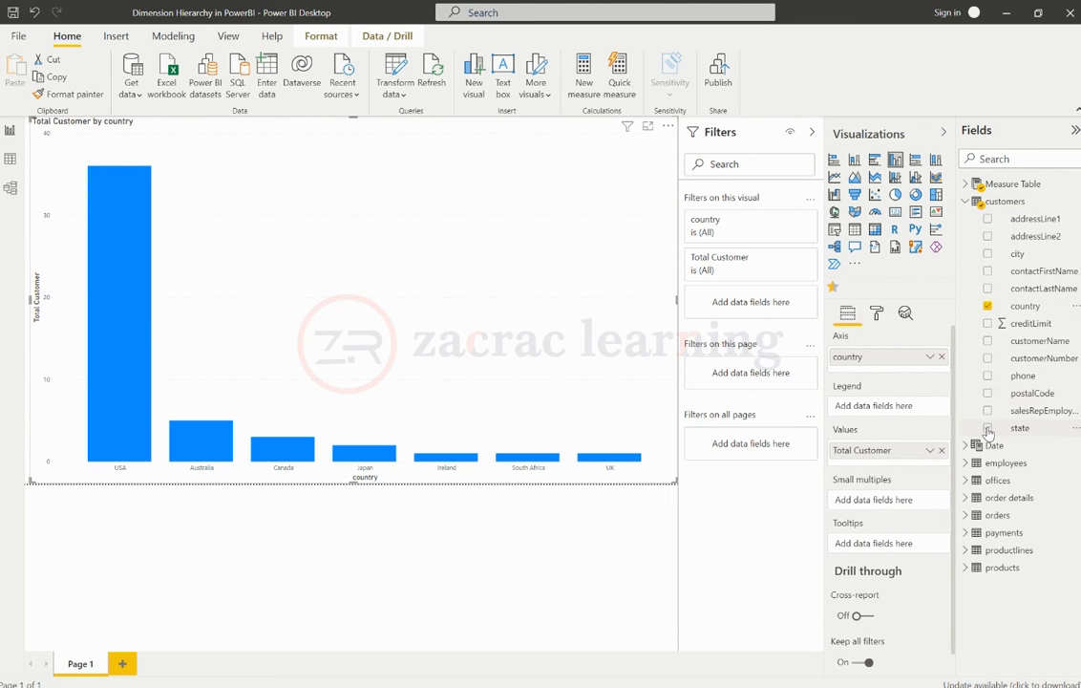
{"action": "left_click_drag", "start_coordinate": [988, 432], "coordinate": [863, 372]}
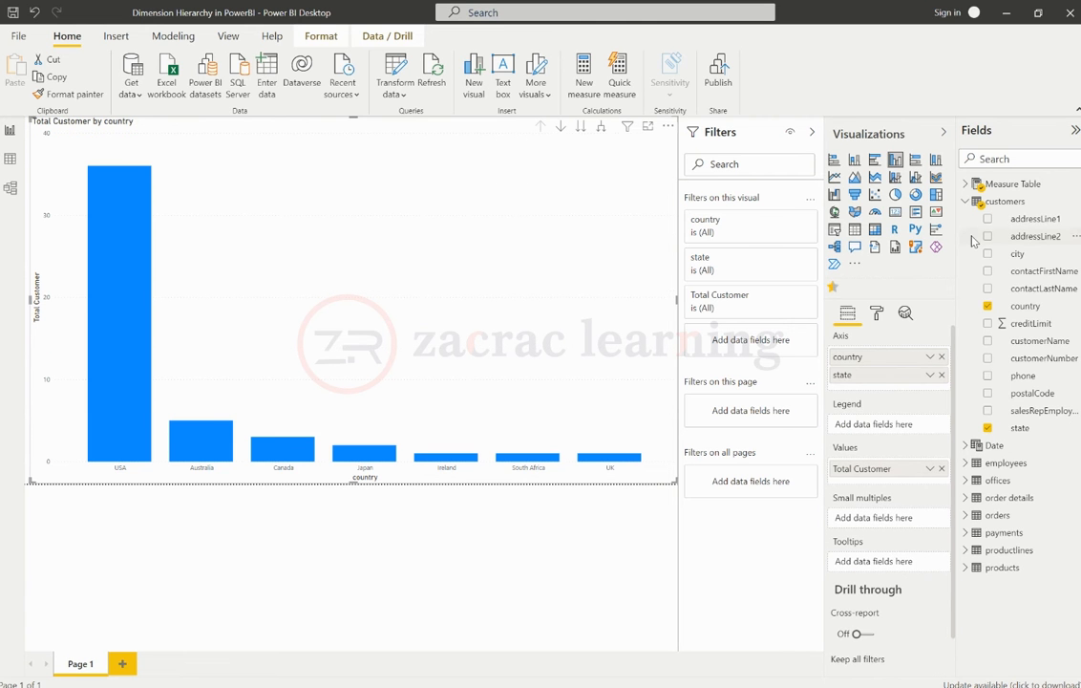
{"action": "left_click_drag", "start_coordinate": [1014, 253], "coordinate": [874, 390]}
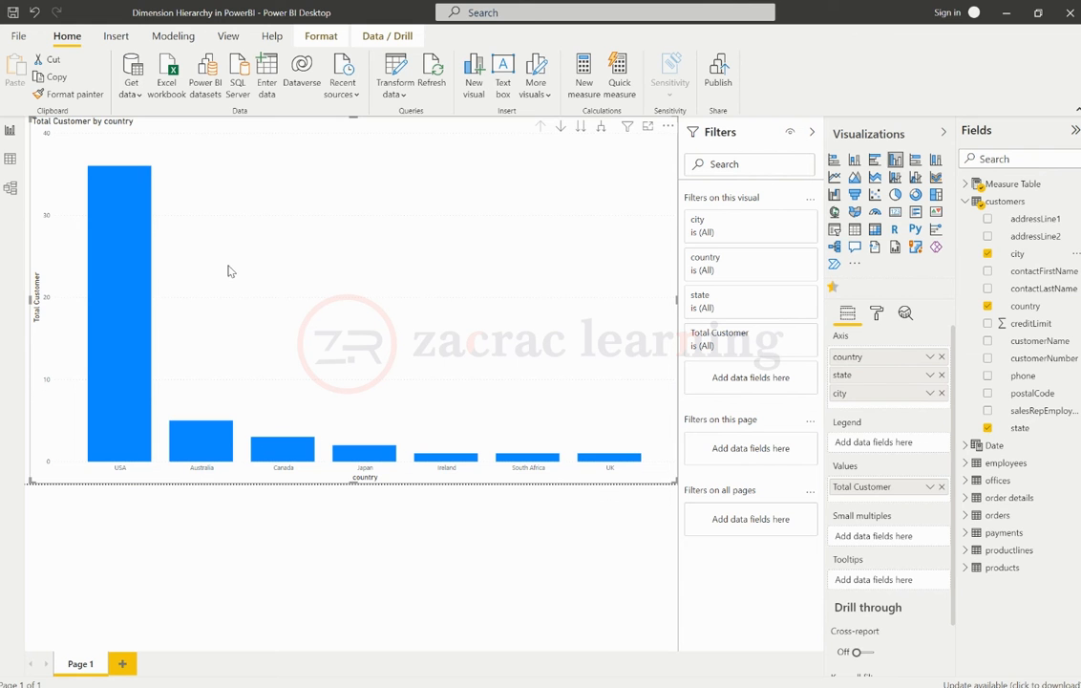
- Turn on drill-down, drill through USA and CA to the city level, and return to the country level
{"action": "left_click", "coordinate": [561, 126]}
{"action": "left_click", "coordinate": [132, 253]}
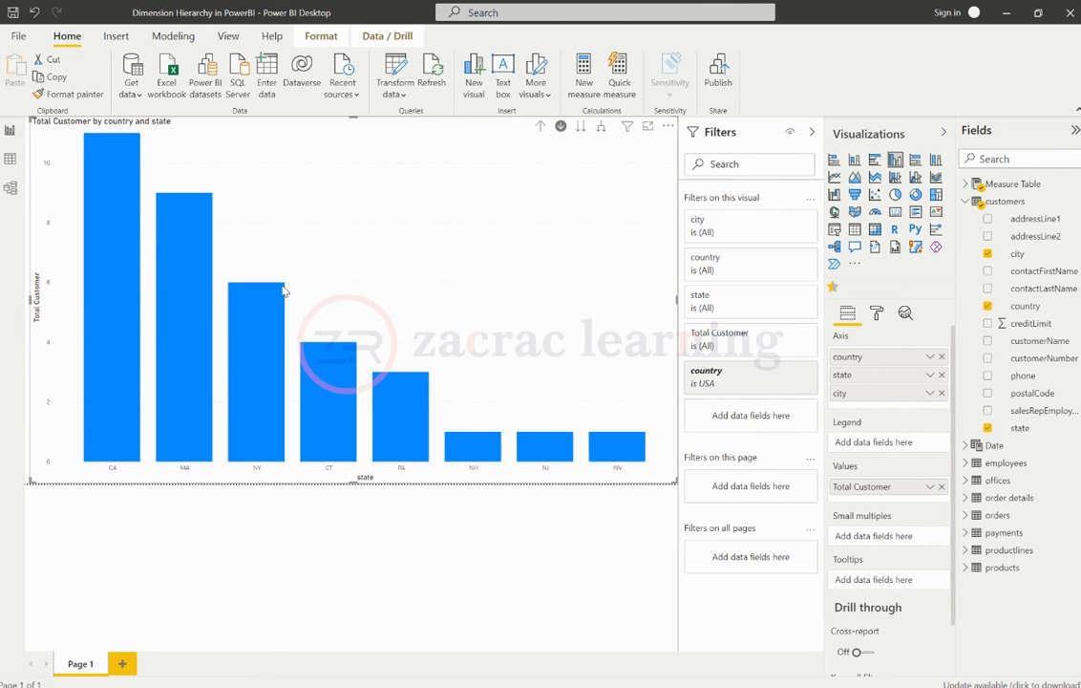
{"action": "left_click", "coordinate": [106, 267]}
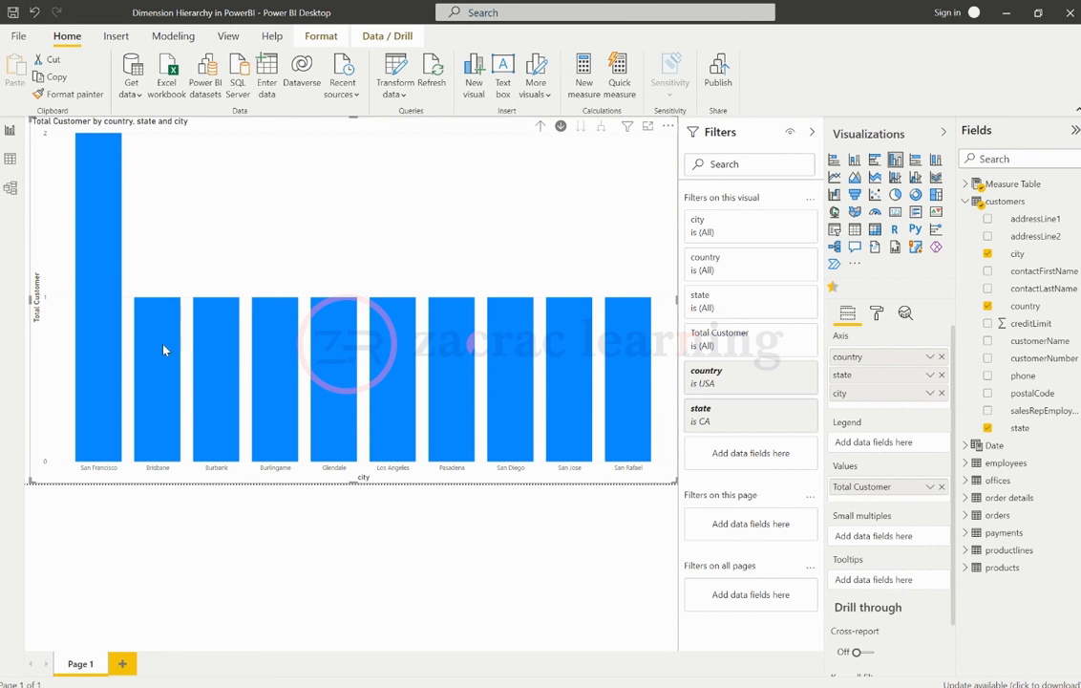
{"action": "left_click", "coordinate": [537, 128]}
{"action": "left_click", "coordinate": [538, 131]}
{"action": "left_click", "coordinate": [538, 130]}
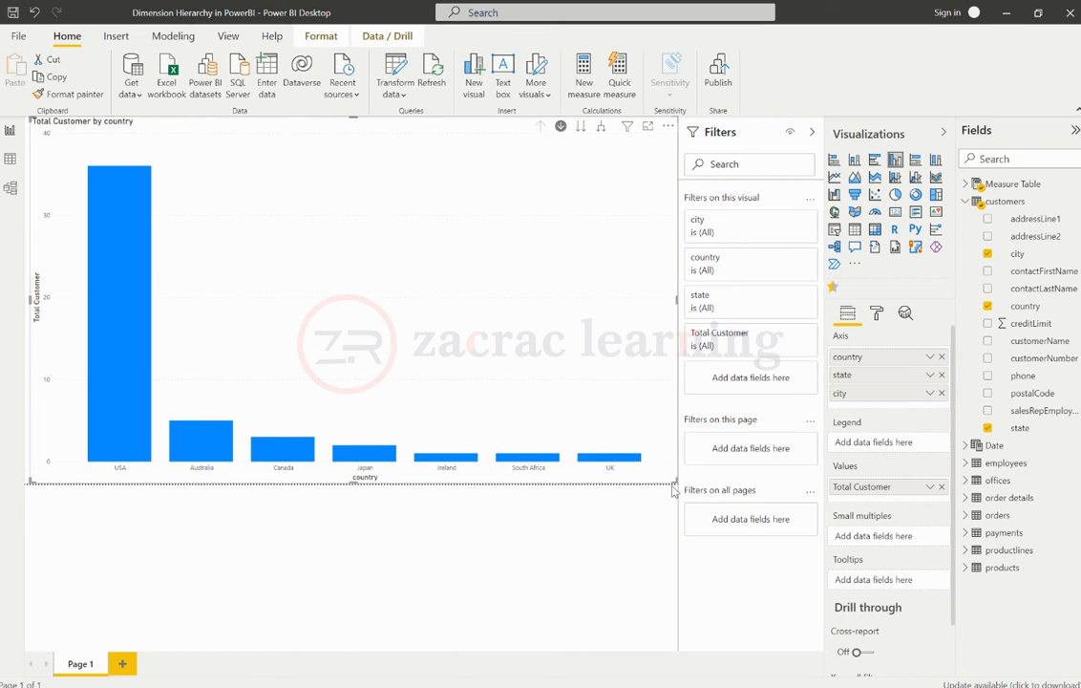
- Shrink the Total Customer chart into the page's upper-left area and insert a wider, empty clustered column chart beneath it
{"action": "left_click_drag", "start_coordinate": [674, 480], "coordinate": [315, 234]}
{"action": "left_click", "coordinate": [573, 236]}
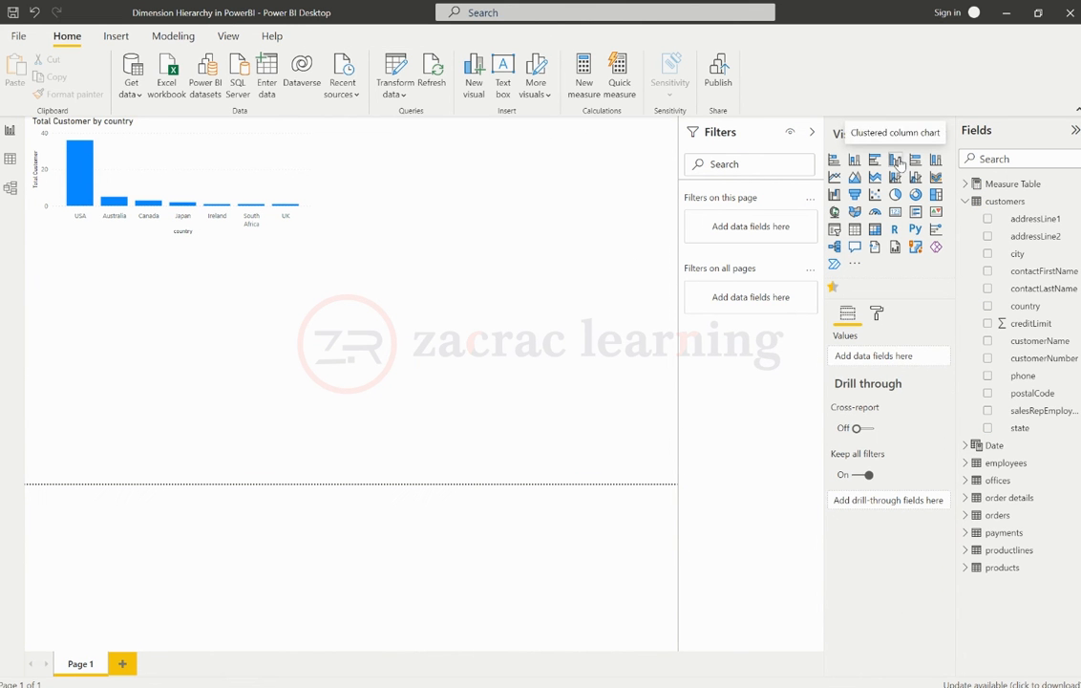
{"action": "left_click", "coordinate": [896, 160]}
{"action": "left_click_drag", "start_coordinate": [316, 368], "coordinate": [419, 417]}
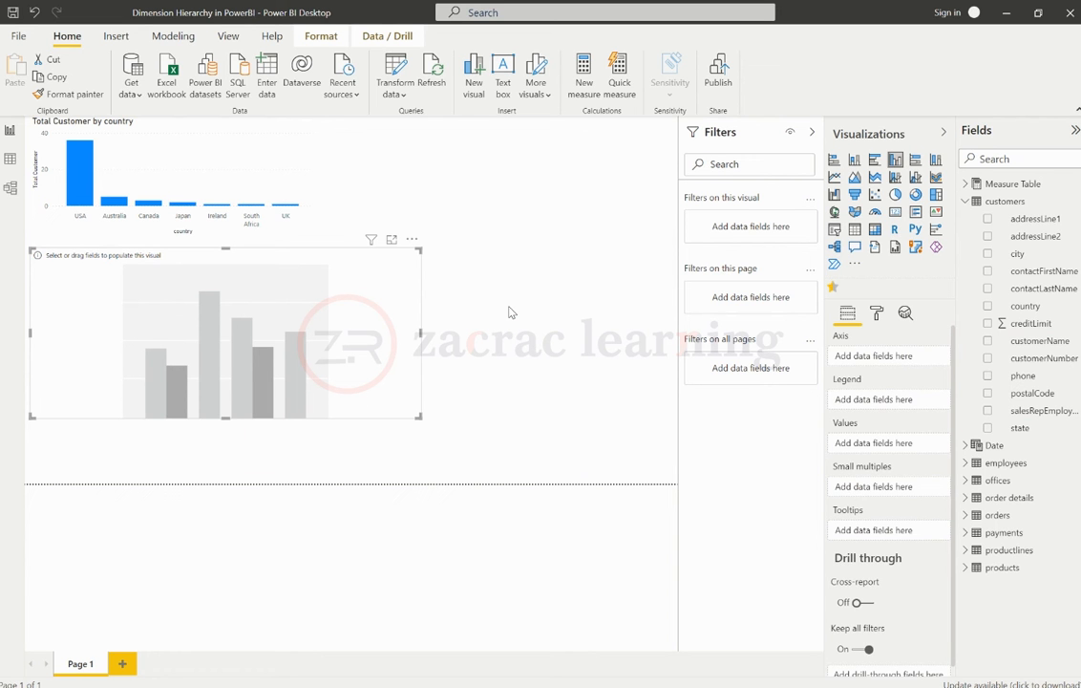
- In the model view, create a hierarchy from the customers table's country field and name it Country Hierarchy
{"action": "left_click", "coordinate": [10, 189]}
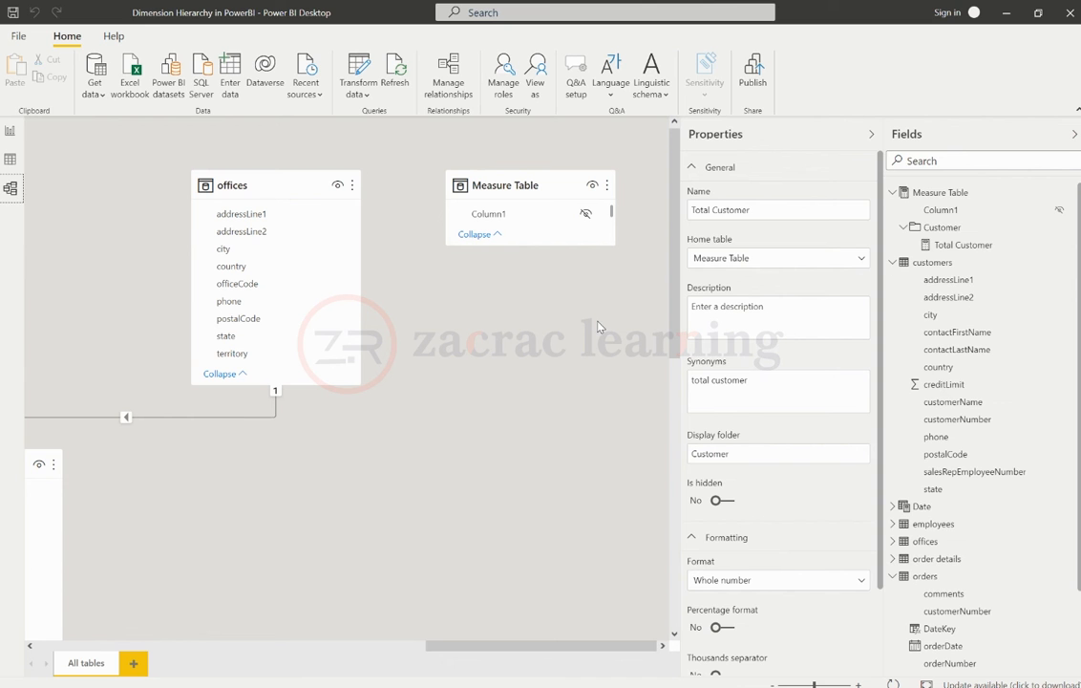
{"action": "left_click", "coordinate": [892, 193]}
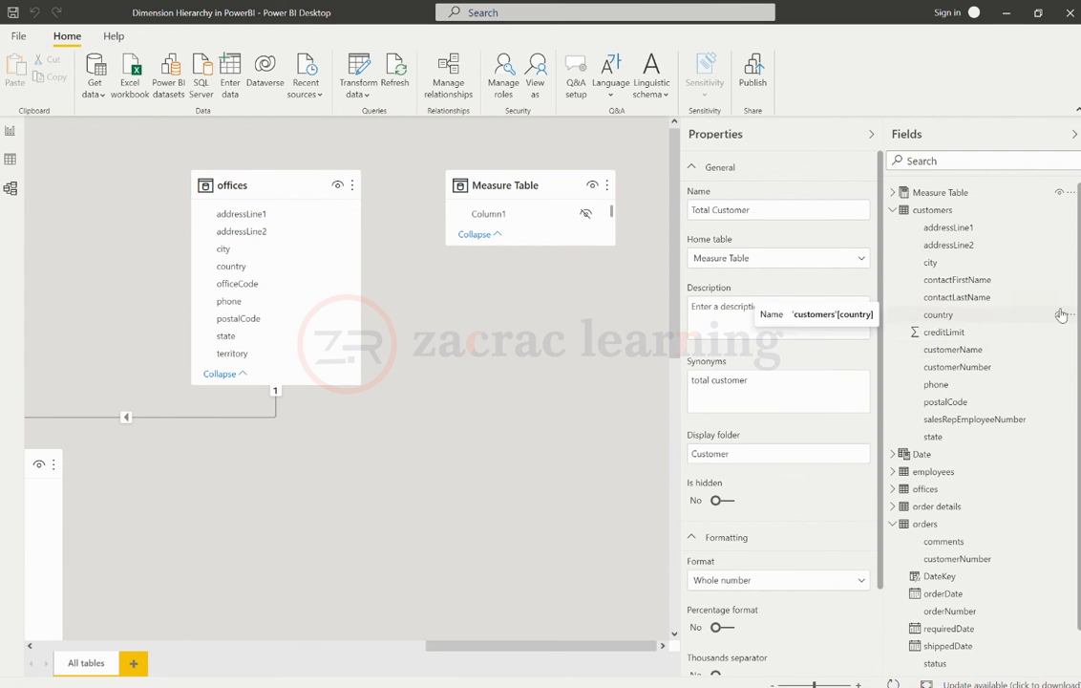
{"action": "right_click", "coordinate": [955, 318]}
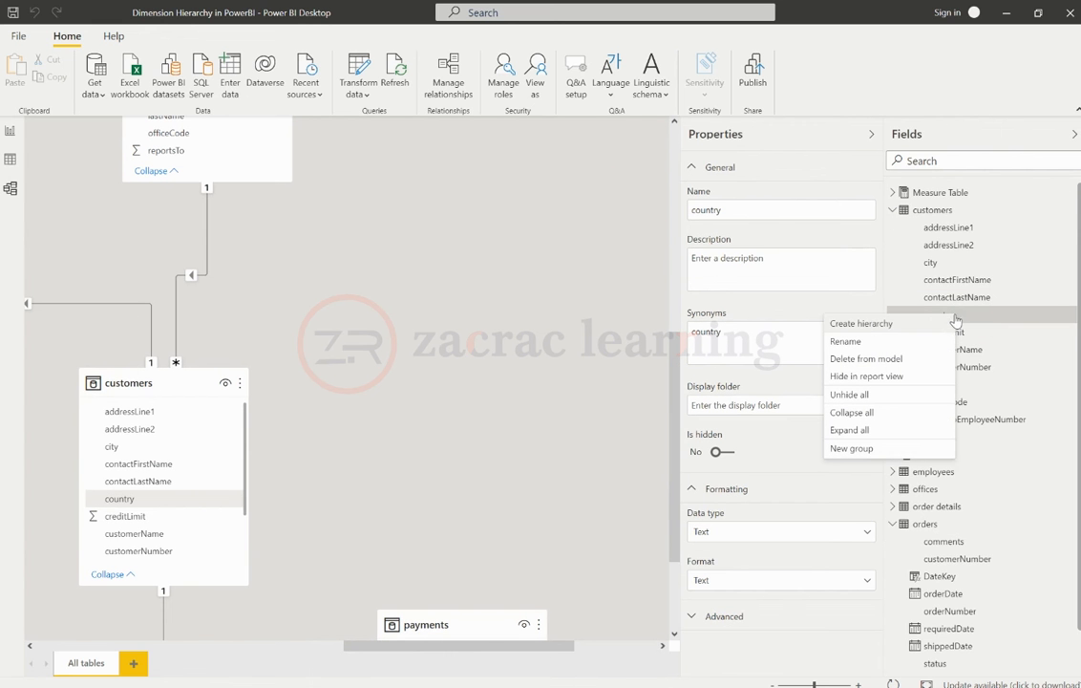
{"action": "left_click", "coordinate": [893, 325]}
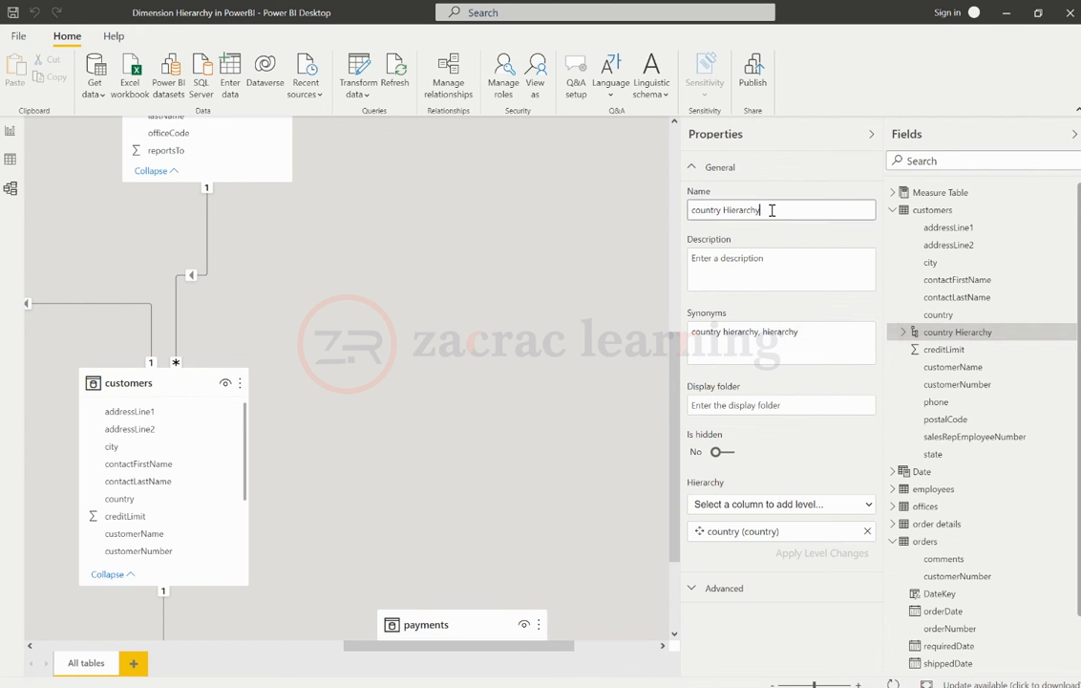
{"action": "left_click_drag", "start_coordinate": [772, 210], "coordinate": [674, 216]}
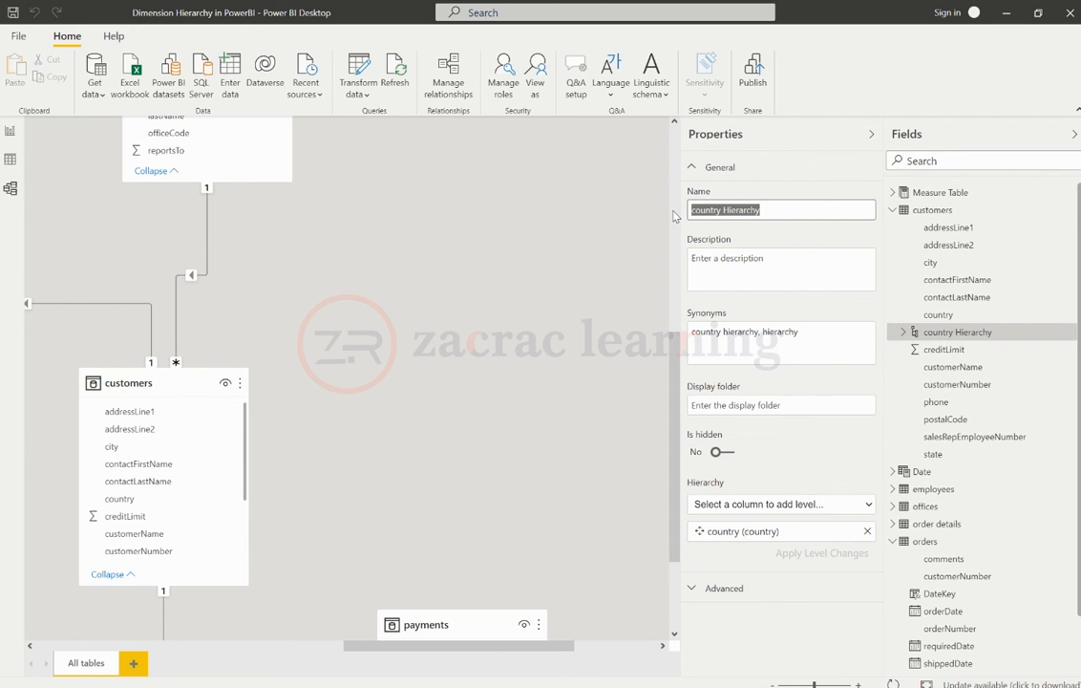
{"action": "type", "text": "Count"}
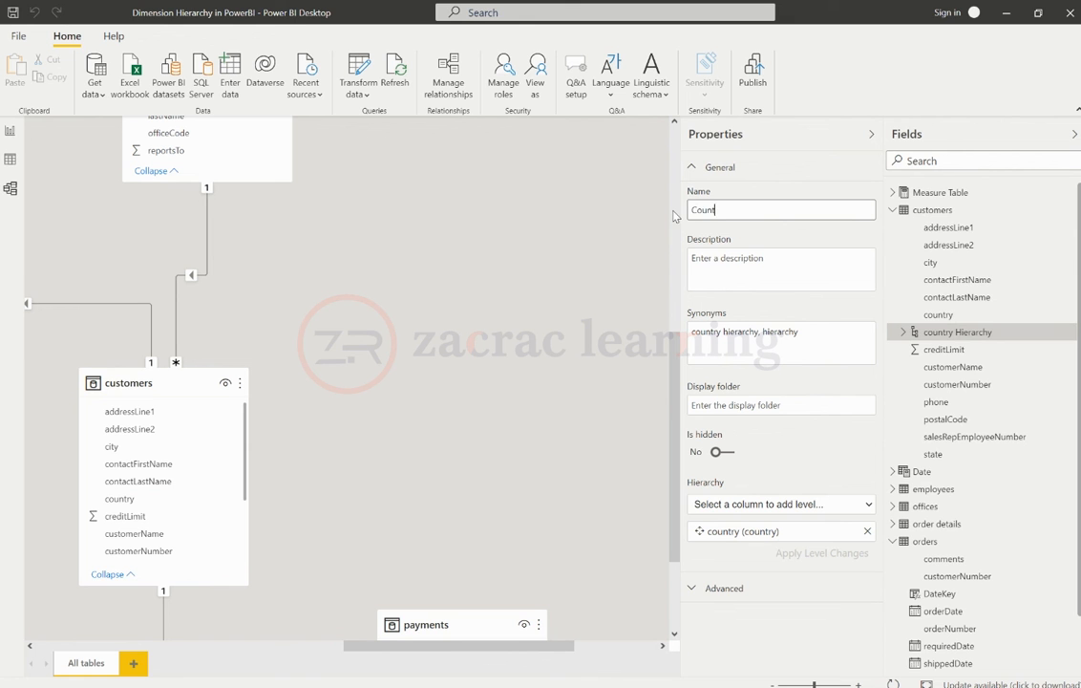
{"action": "type", "text": "ry Hierarchy"}
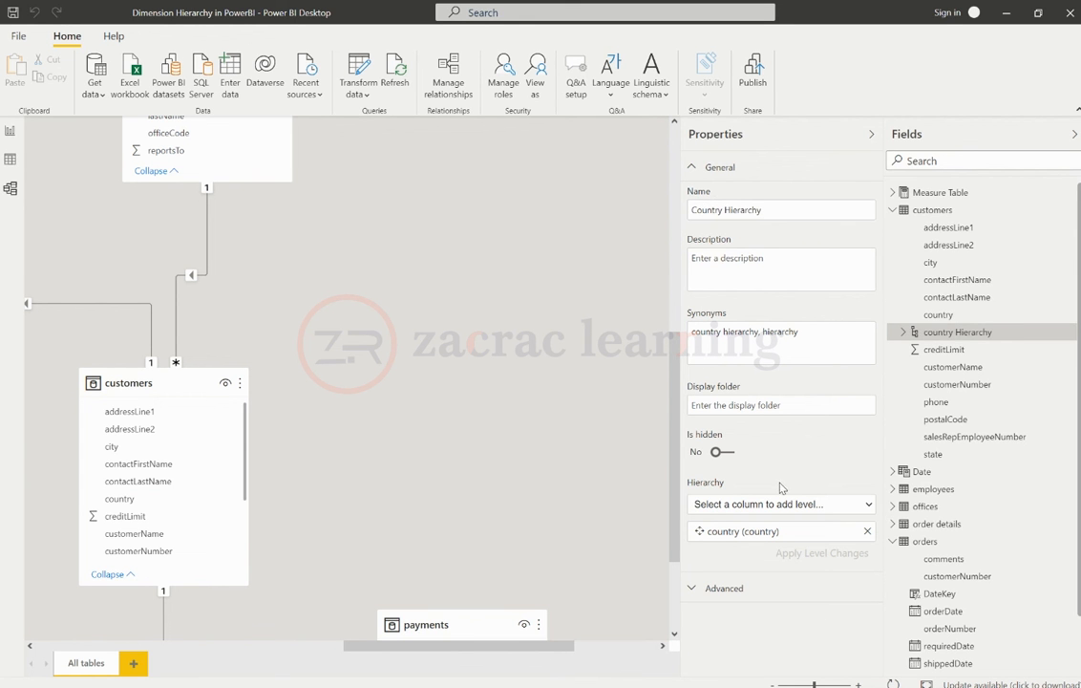
- Add state and city as levels below country in Country Hierarchy and apply the level changes
{"action": "left_click", "coordinate": [725, 532]}
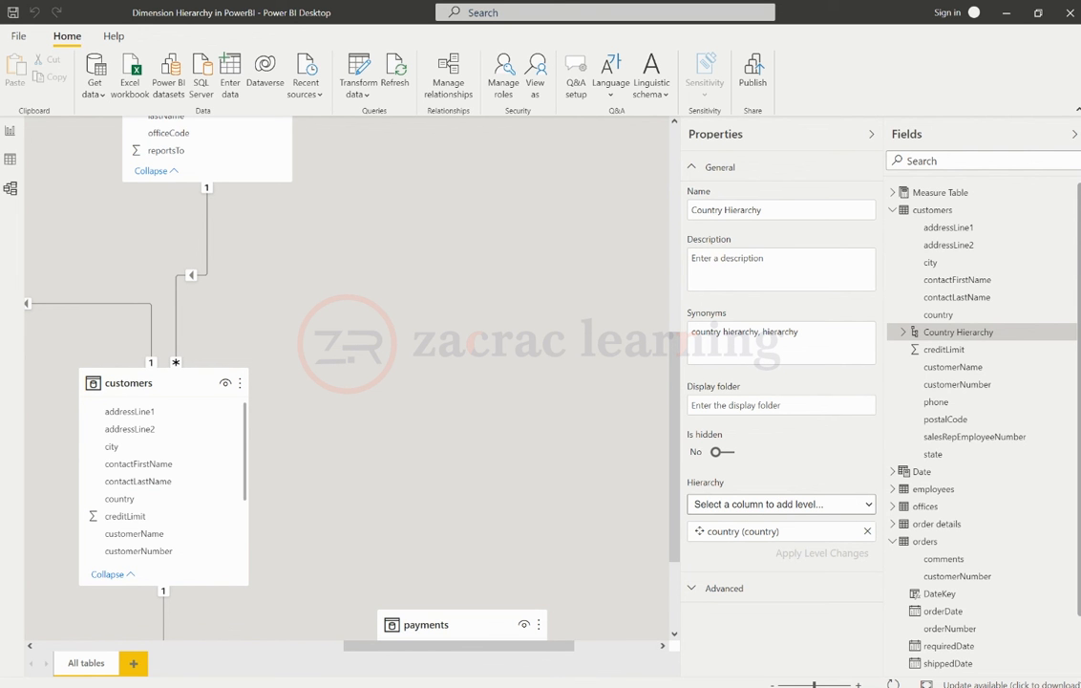
{"action": "left_click", "coordinate": [711, 679]}
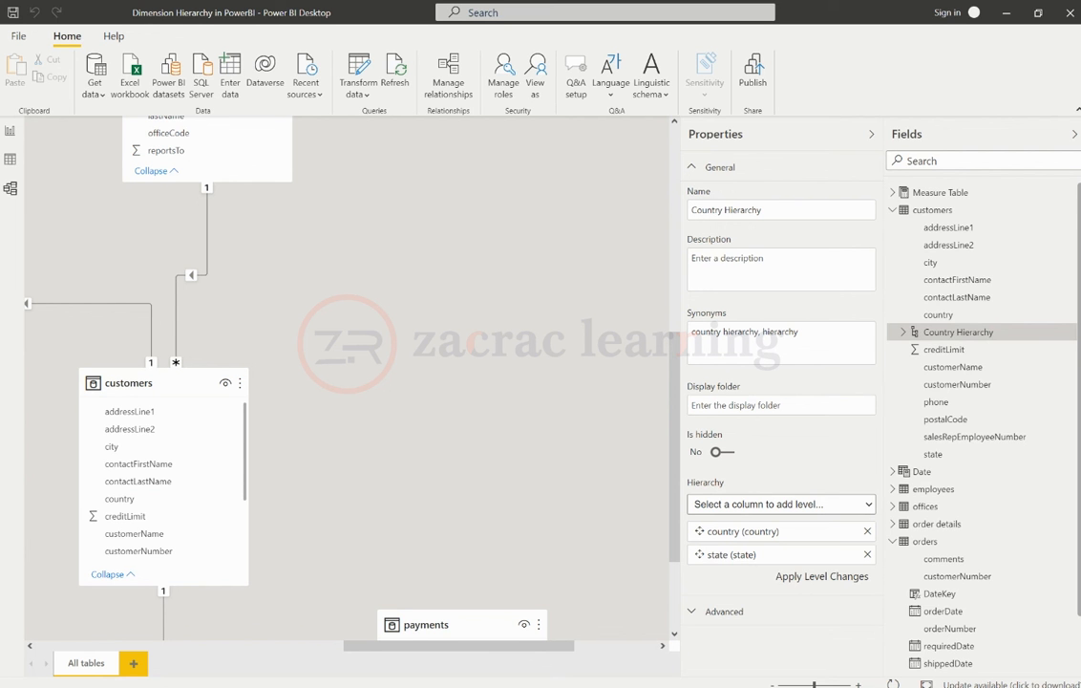
{"action": "left_click", "coordinate": [718, 555]}
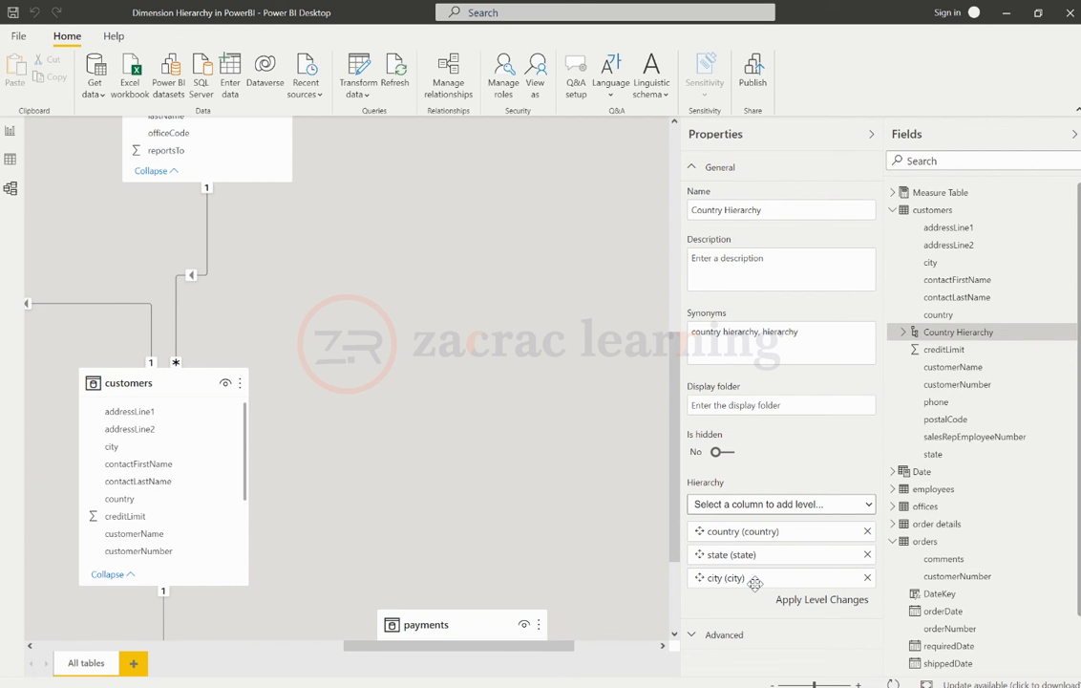
{"action": "left_click", "coordinate": [808, 602]}
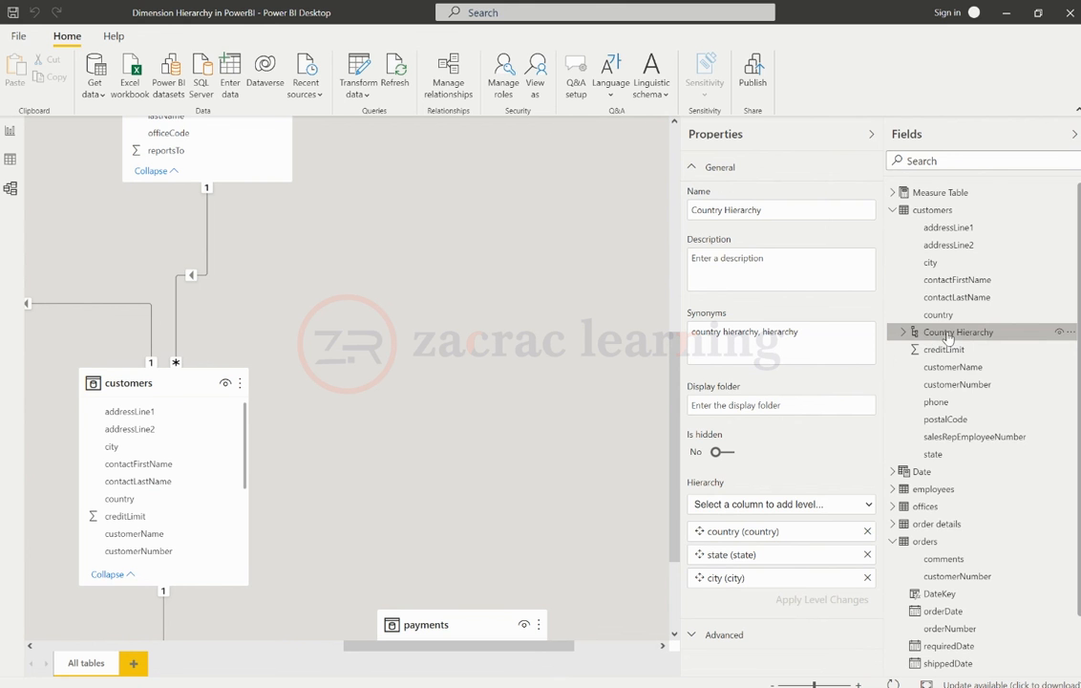
- Return to the report and remove country, state and city from the Total Customer chart's axis
{"action": "left_click", "coordinate": [9, 130]}
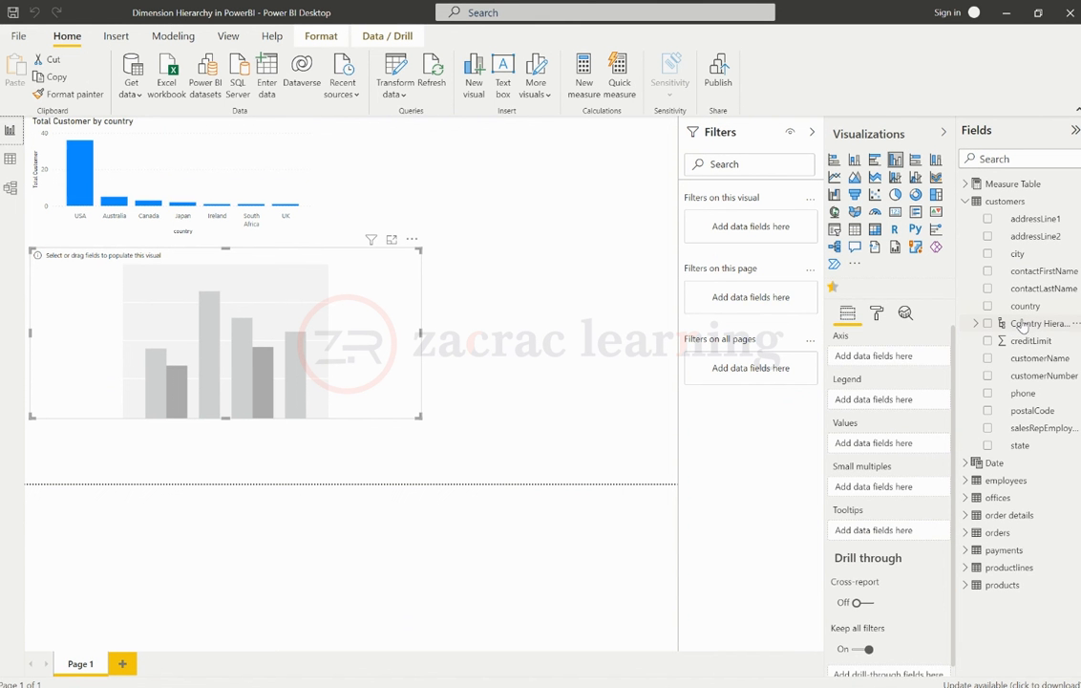
{"action": "left_click", "coordinate": [296, 168]}
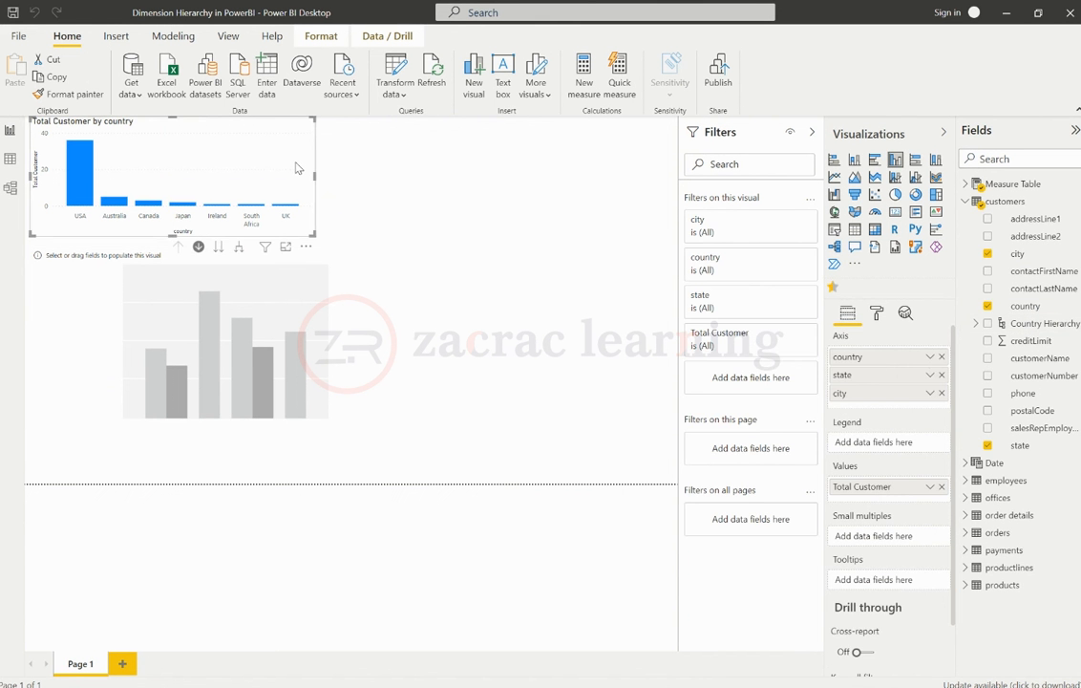
{"action": "left_click", "coordinate": [941, 357]}
{"action": "left_click", "coordinate": [941, 356]}
{"action": "left_click", "coordinate": [941, 356]}
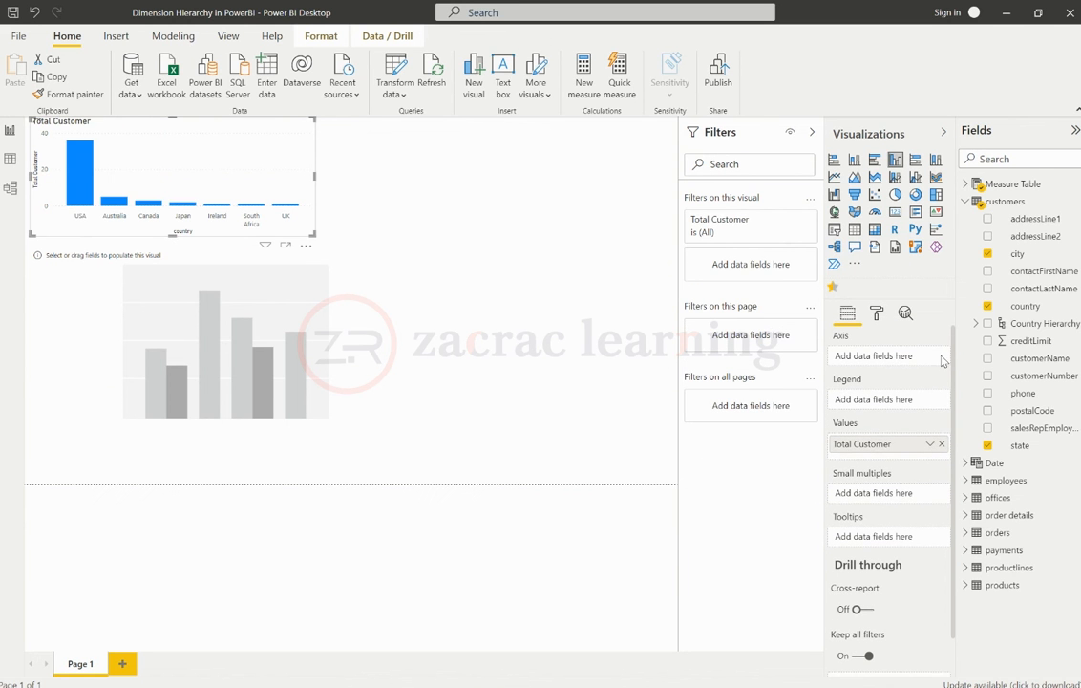
- Move the empty chart down to the page's lower edge, enlarge the Total Customer chart, and widen both to nearly the page width
{"action": "left_click", "coordinate": [298, 289]}
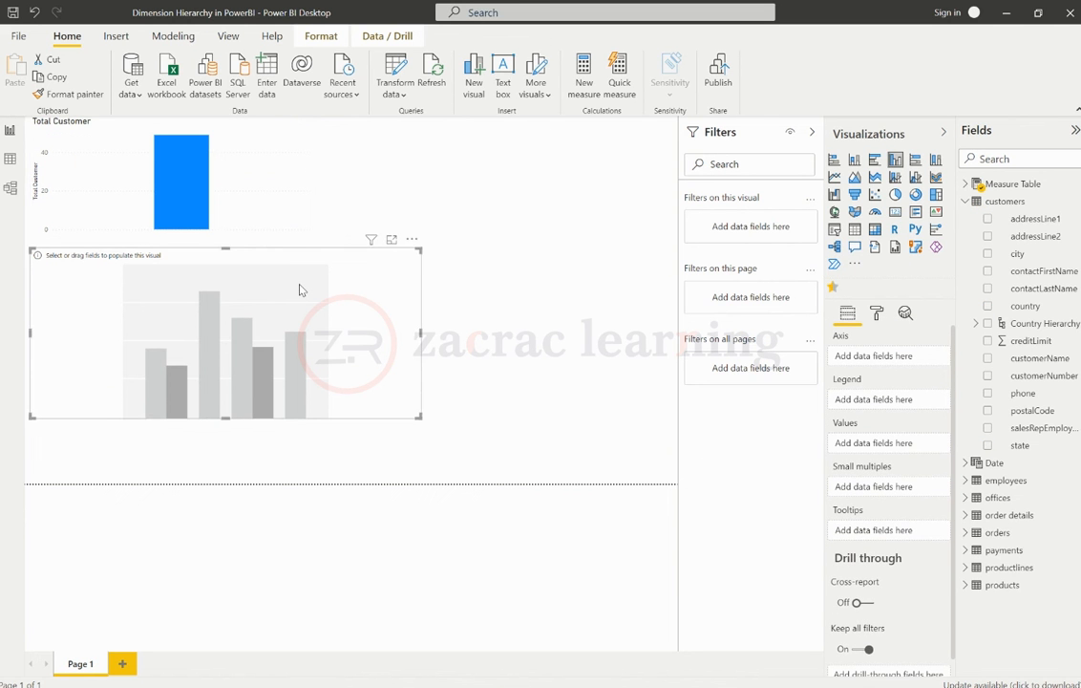
{"action": "left_click_drag", "start_coordinate": [299, 290], "coordinate": [288, 341]}
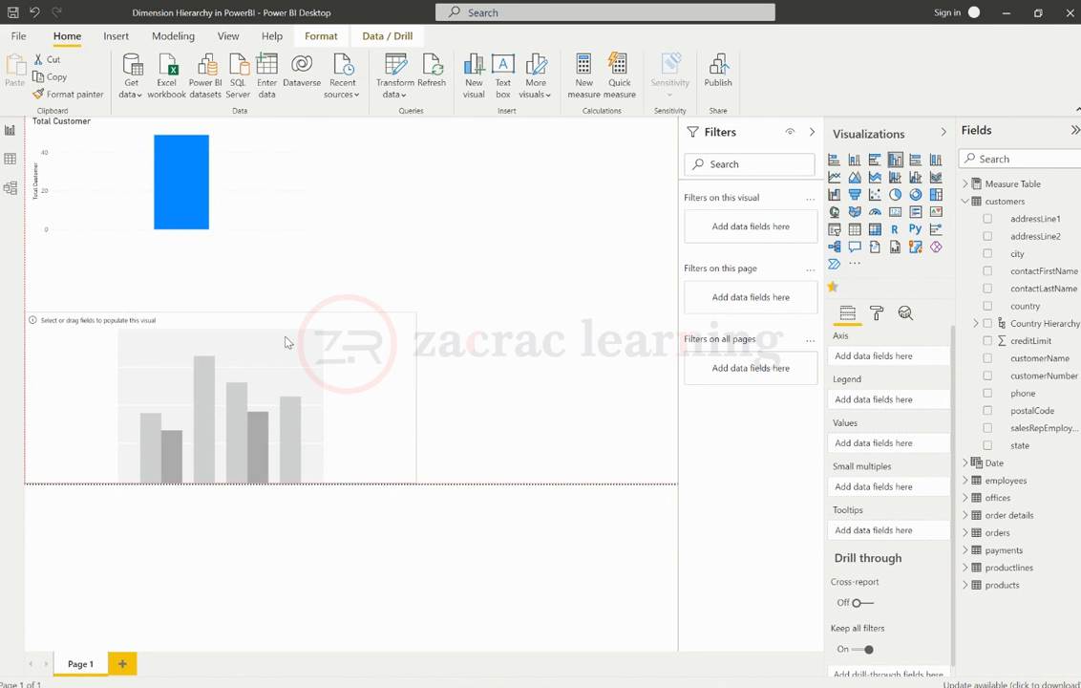
{"action": "left_click", "coordinate": [264, 226]}
{"action": "left_click_drag", "start_coordinate": [491, 260], "coordinate": [663, 274]}
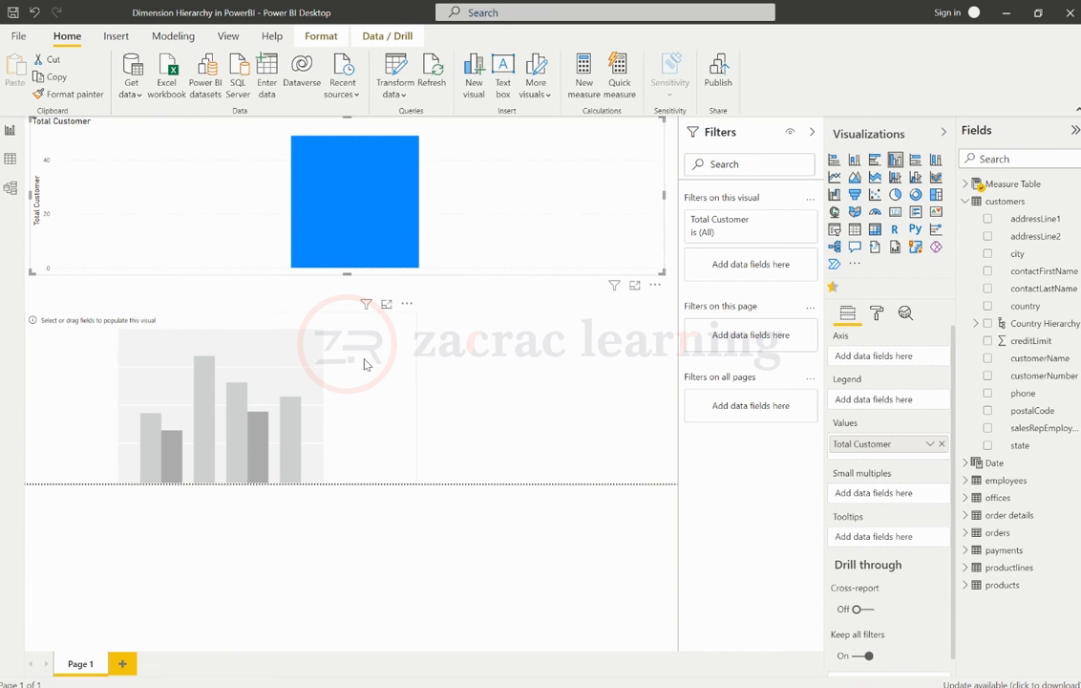
{"action": "left_click", "coordinate": [423, 356]}
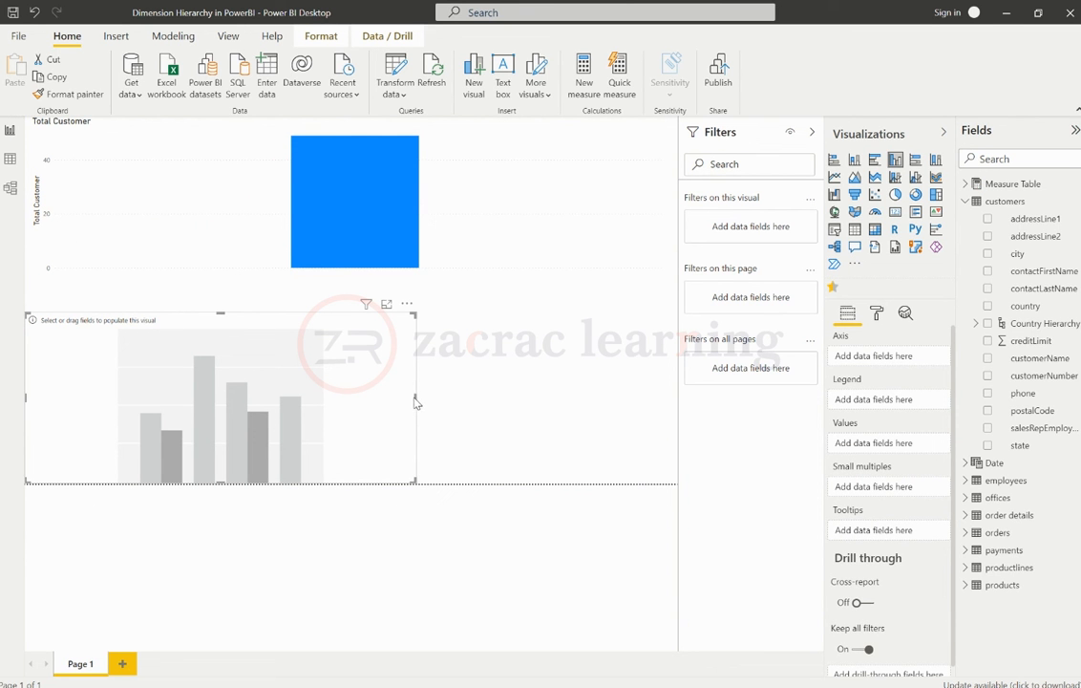
{"action": "left_click_drag", "start_coordinate": [416, 401], "coordinate": [662, 394]}
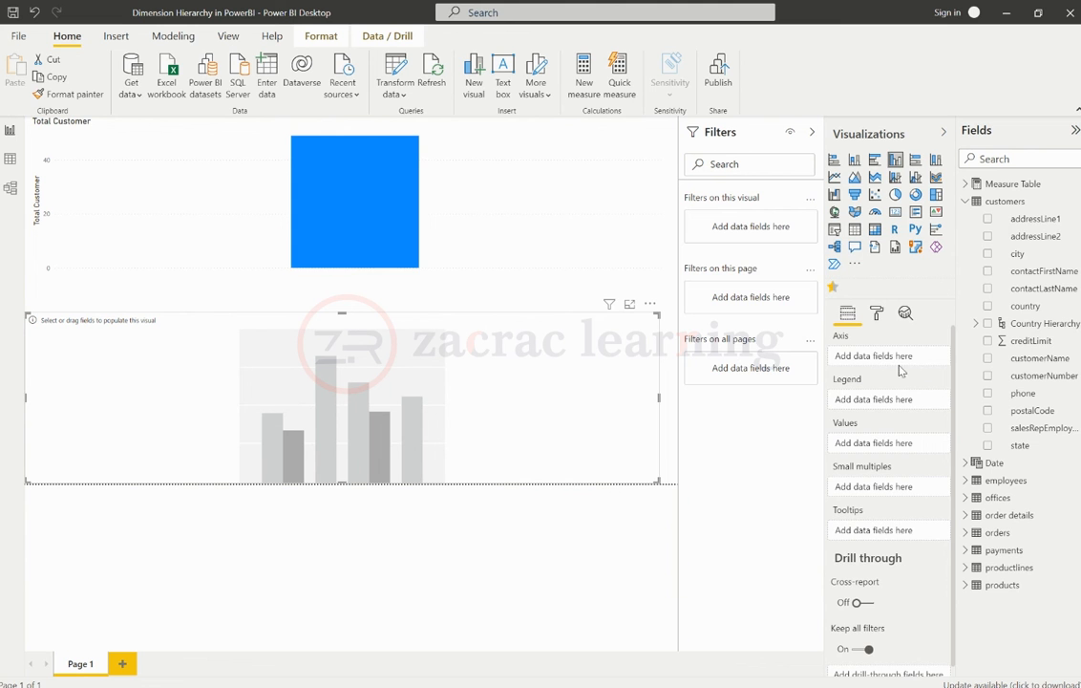
{"action": "left_click", "coordinate": [503, 206]}
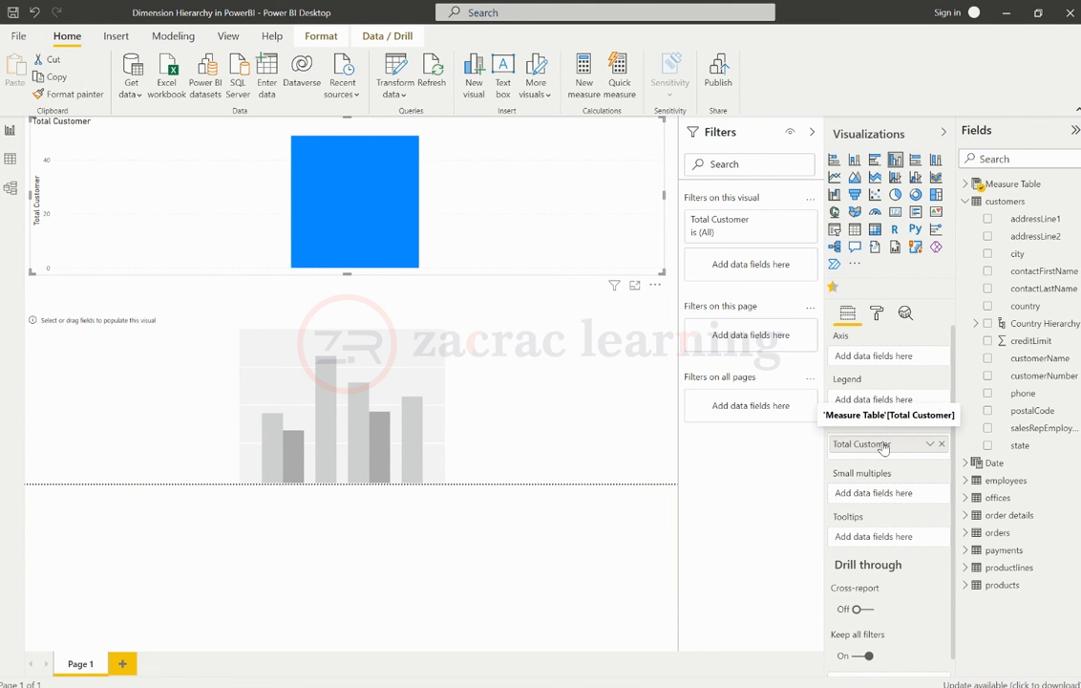
- Put Country Hierarchy on the Total Customer chart's axis and drill down through USA and CA, returning to the state level
{"action": "left_click", "coordinate": [988, 326]}
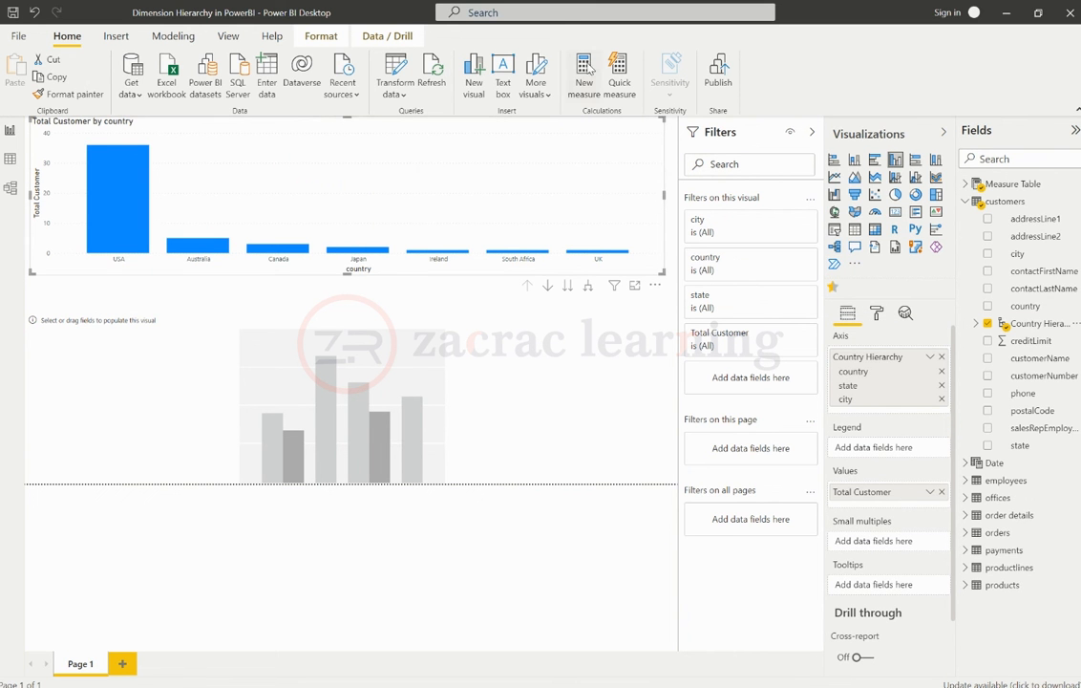
{"action": "left_click", "coordinate": [547, 285]}
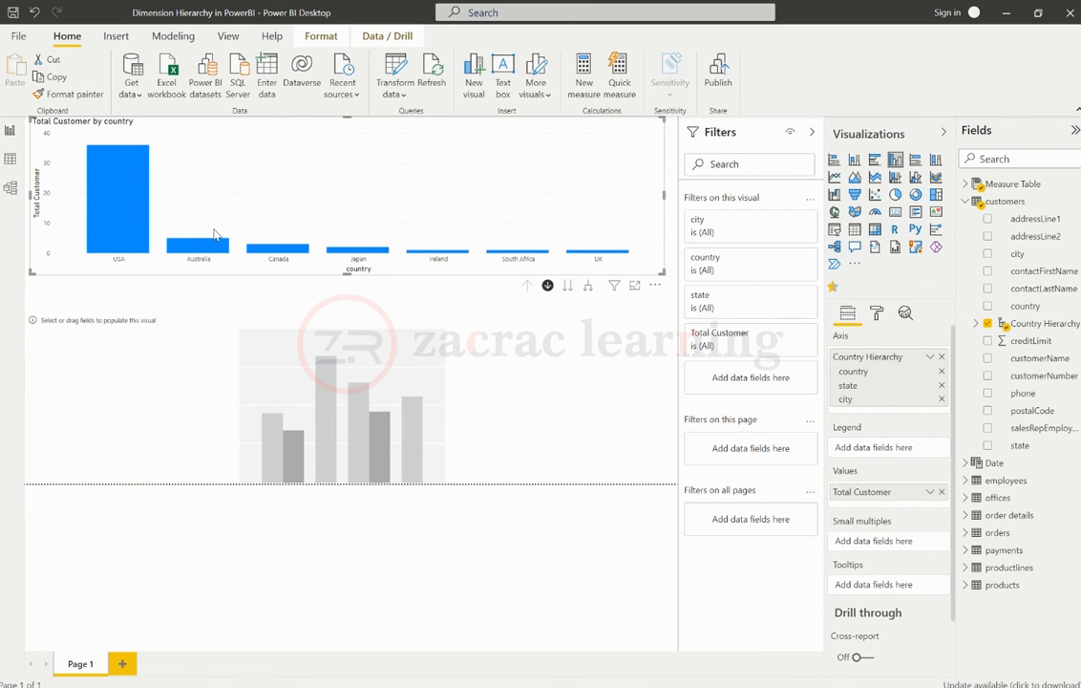
{"action": "left_click", "coordinate": [120, 208]}
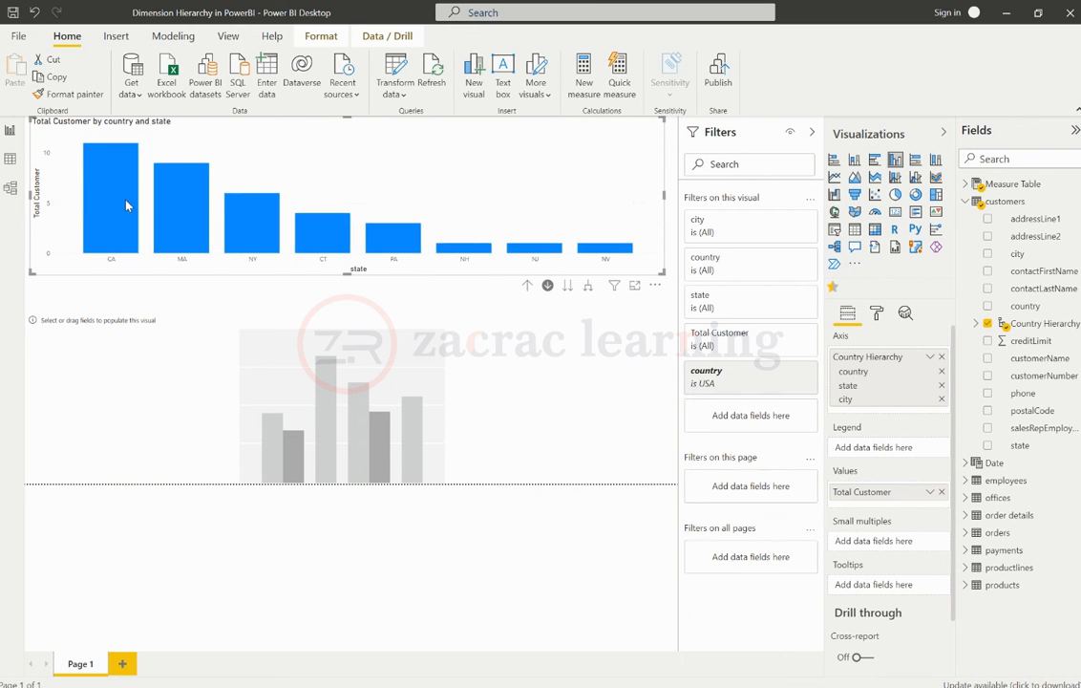
{"action": "left_click", "coordinate": [126, 205]}
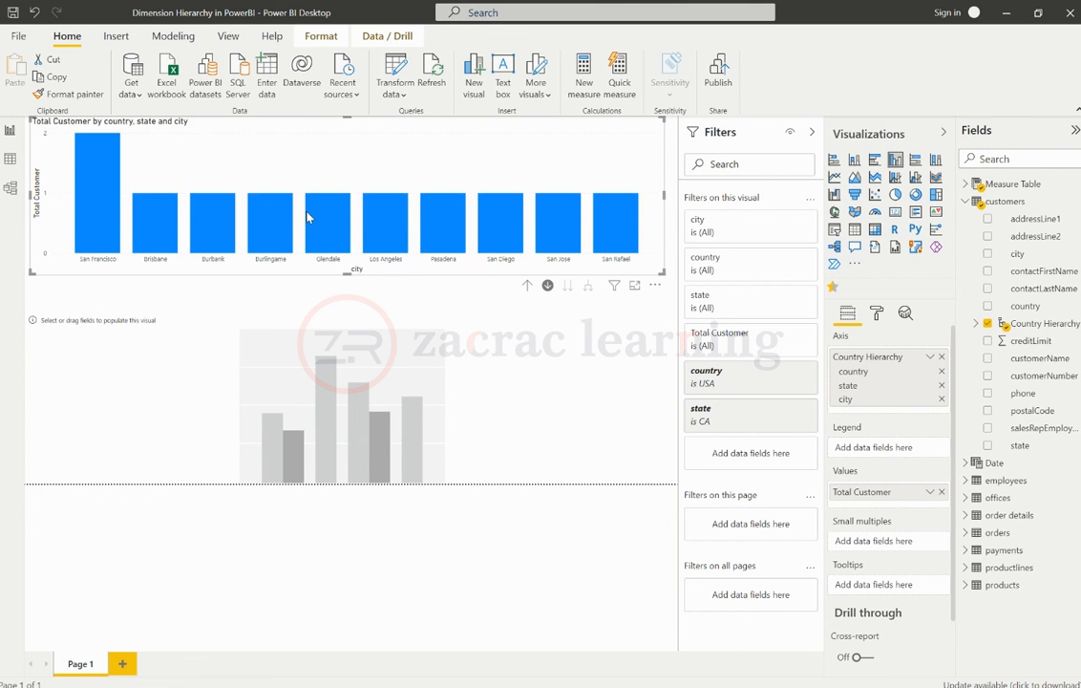
{"action": "left_click", "coordinate": [528, 287]}
- Fill the empty lower chart with Total Customer by Country Hierarchy and remove the city level from its axis
{"action": "left_click", "coordinate": [506, 387]}
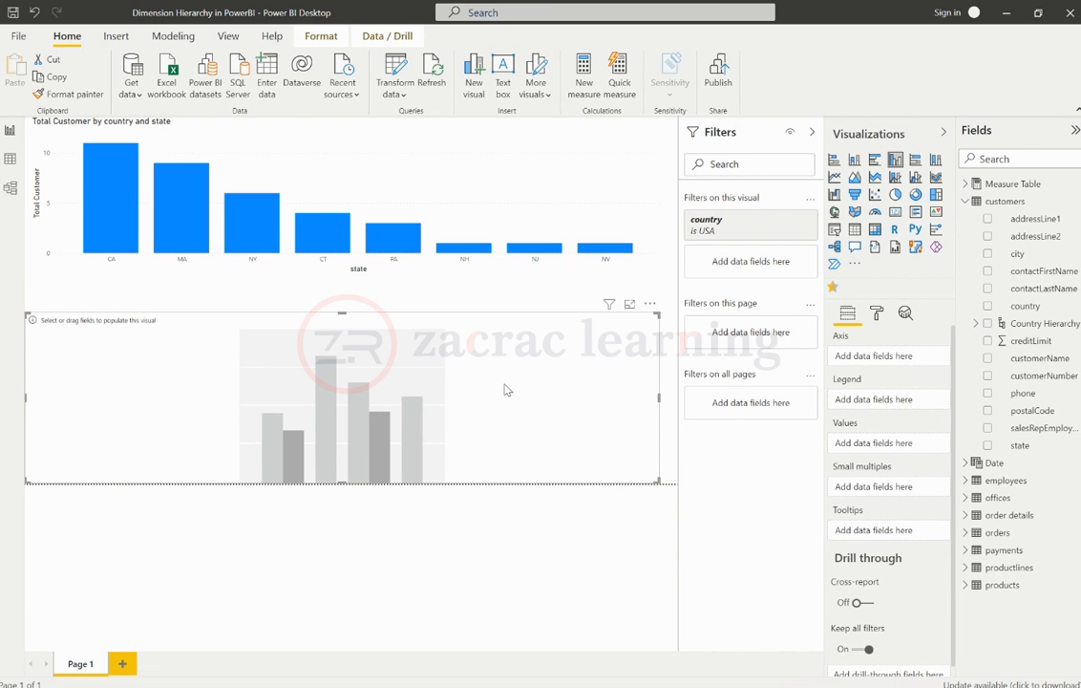
{"action": "left_click", "coordinate": [967, 183]}
{"action": "left_click", "coordinate": [999, 218]}
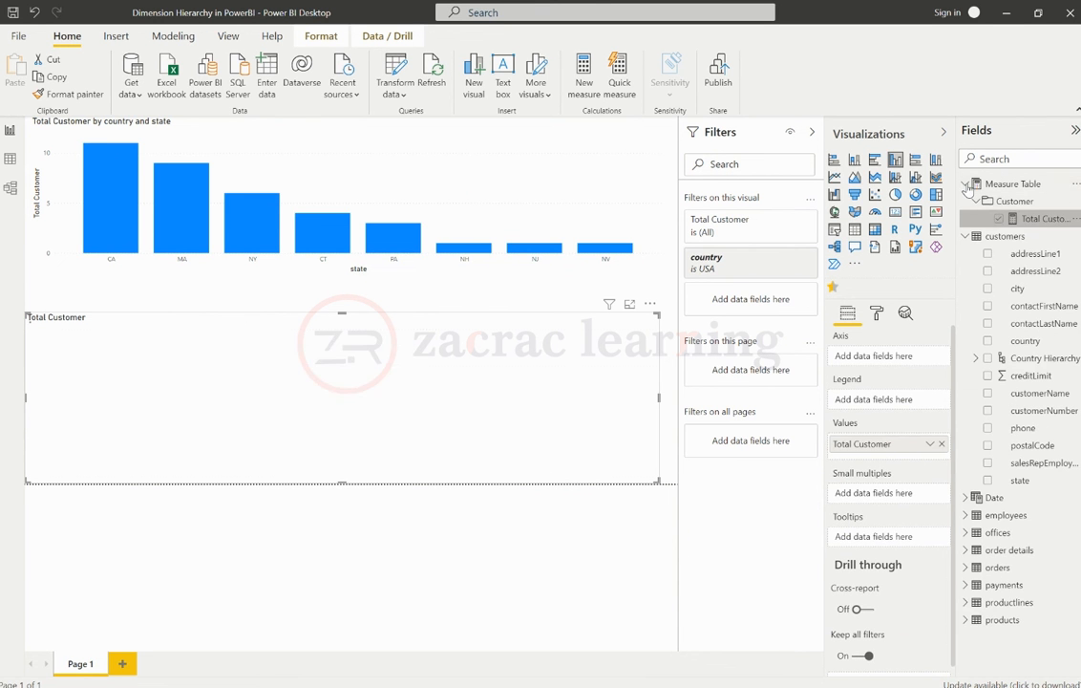
{"action": "left_click", "coordinate": [967, 184]}
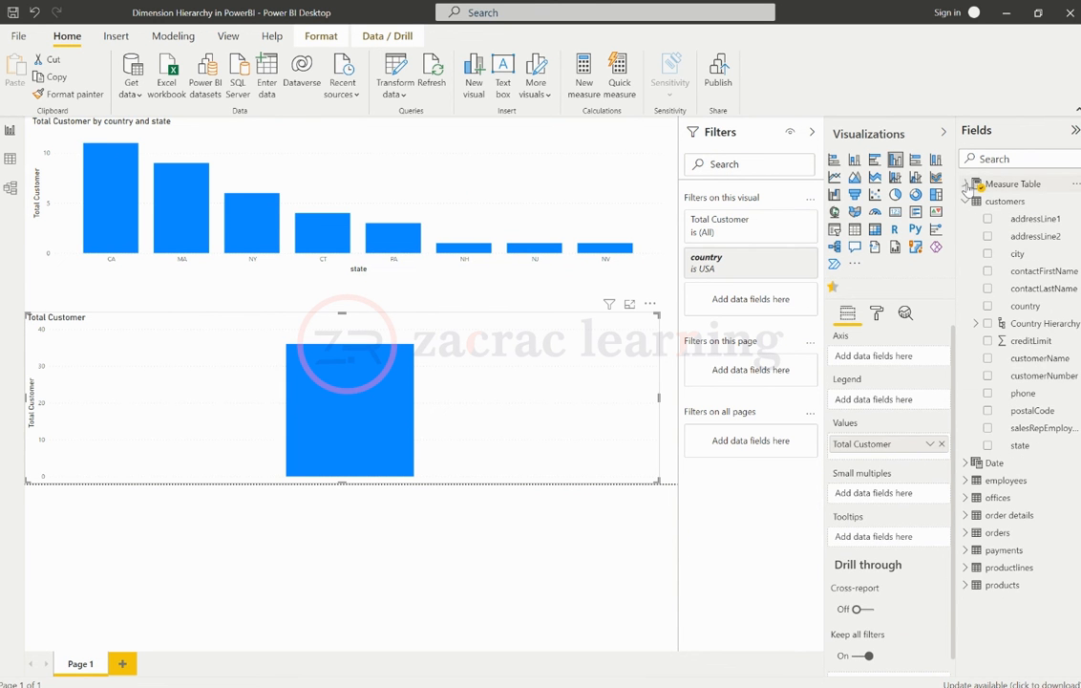
{"action": "left_click", "coordinate": [986, 324]}
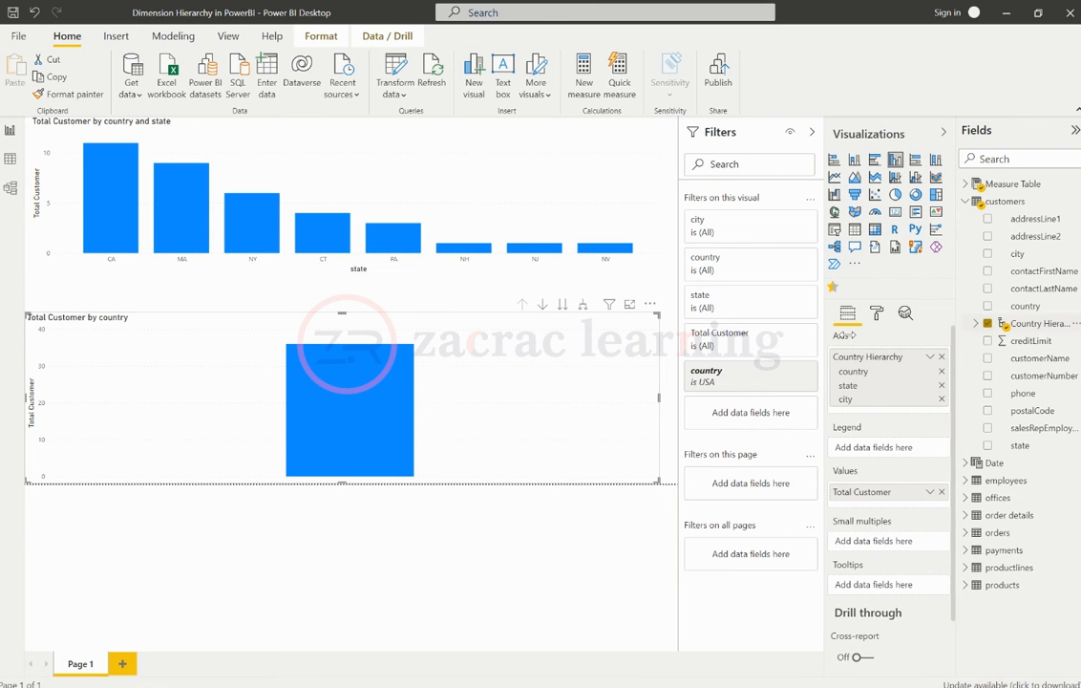
{"action": "mouse_move", "coordinate": [387, 408]}
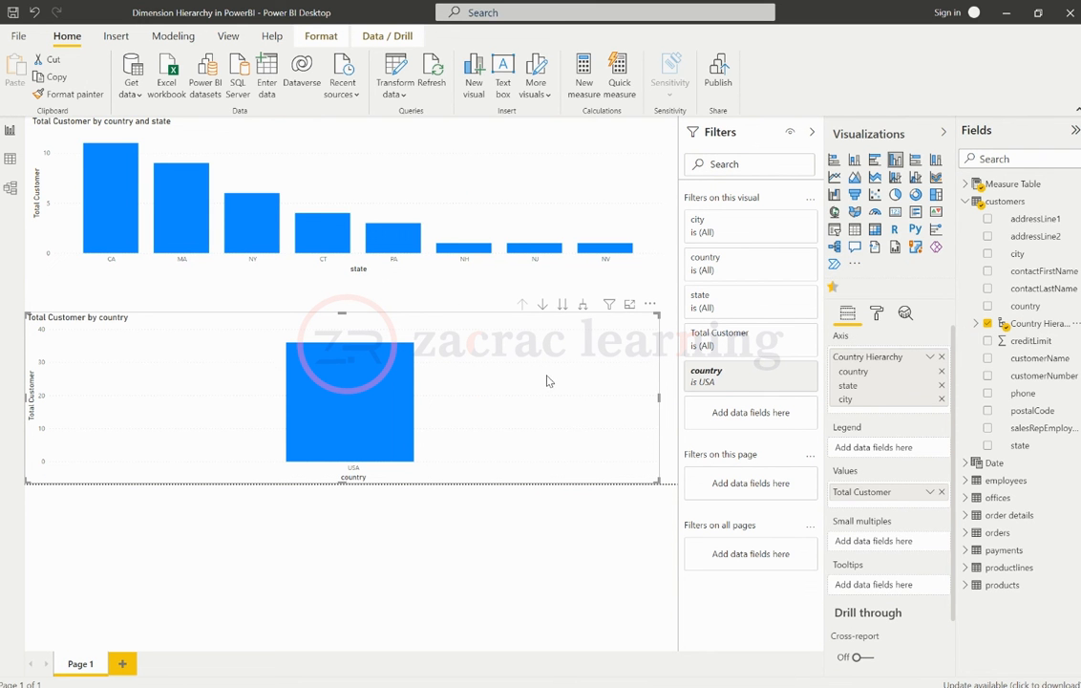
{"action": "left_click", "coordinate": [941, 399]}
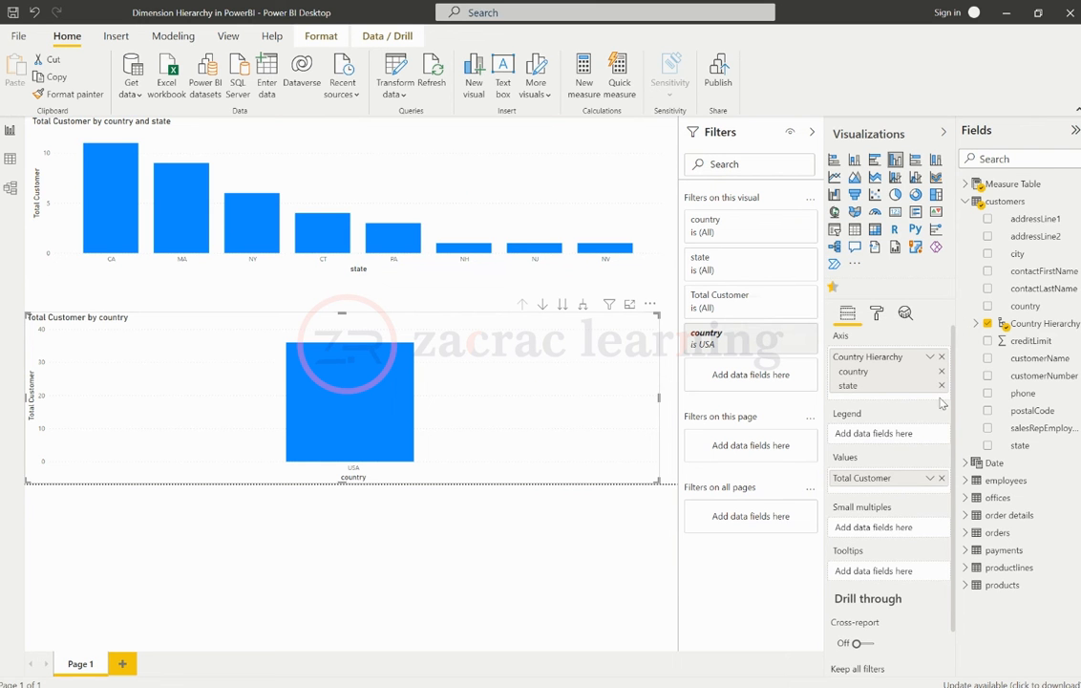